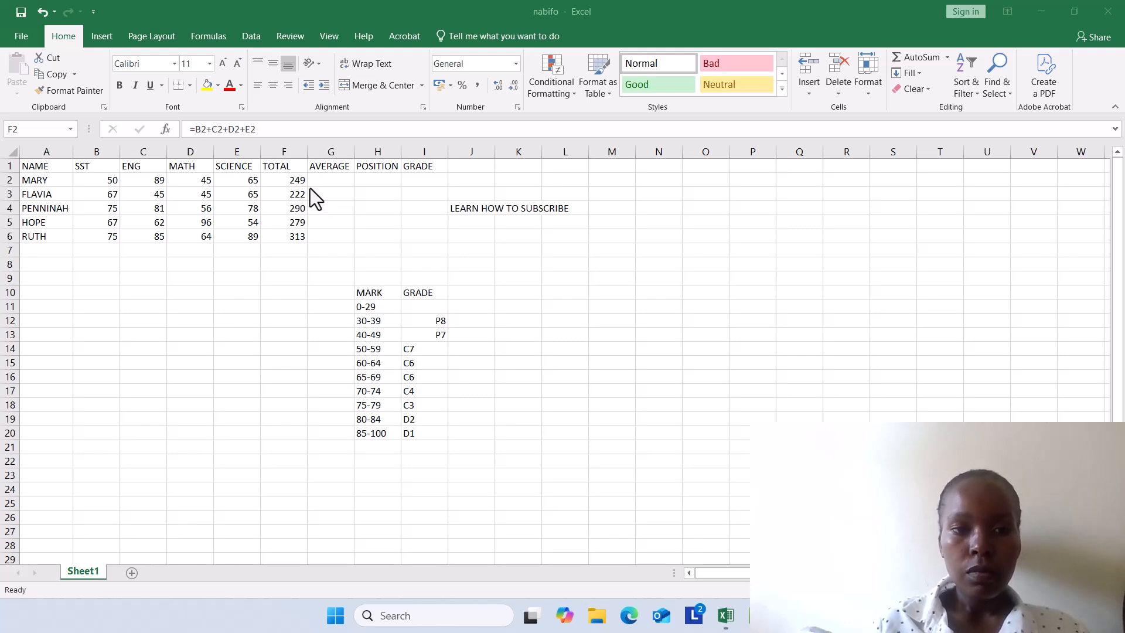
click(328, 175)
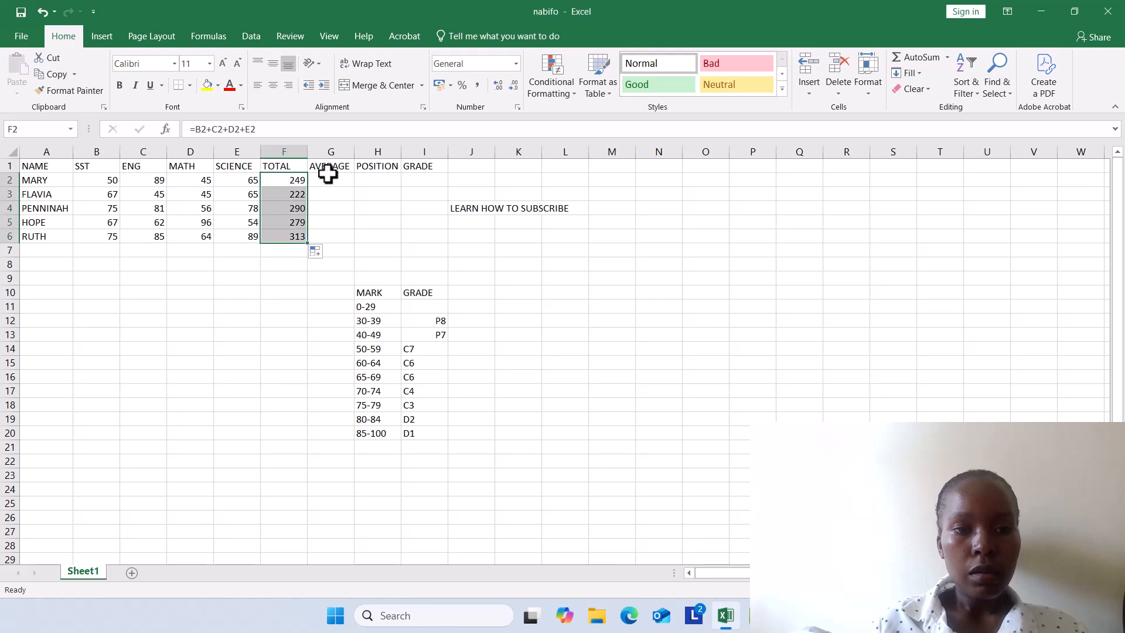
click(317, 183)
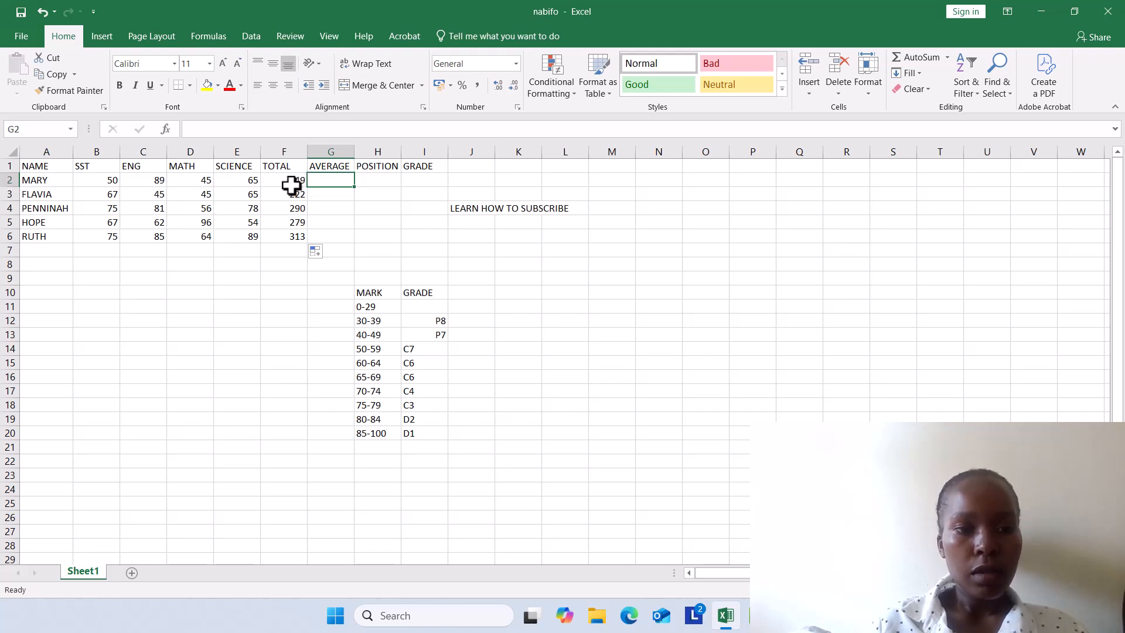
click(292, 185)
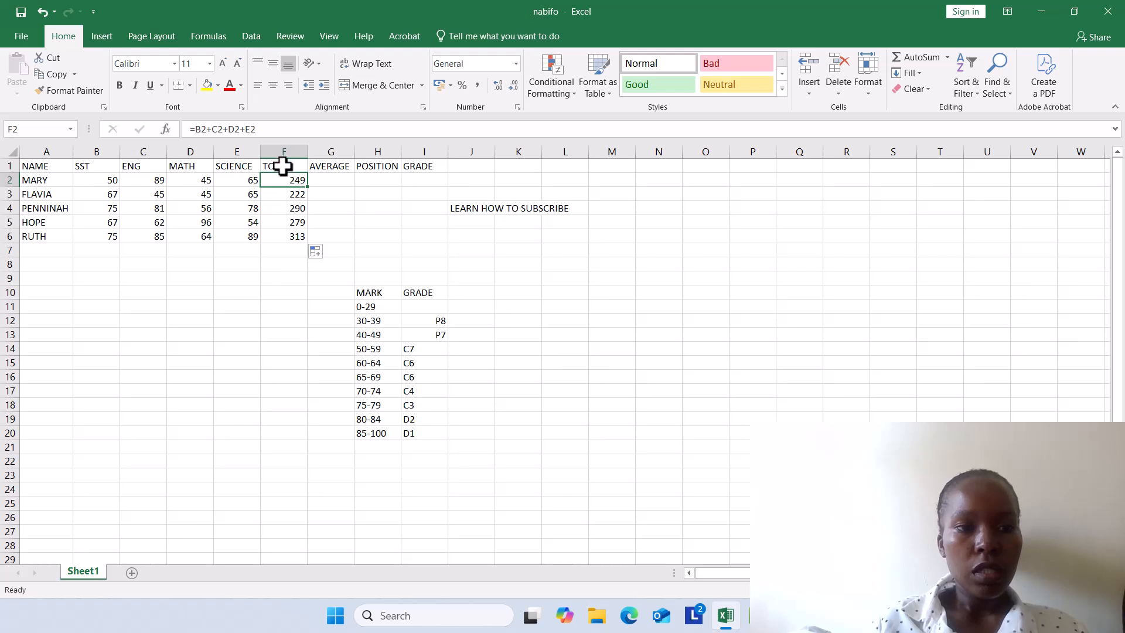
Step: Replace the MATH mark in cell D2 with 459,,,,,,78
click(205, 183)
key(BackSpace)
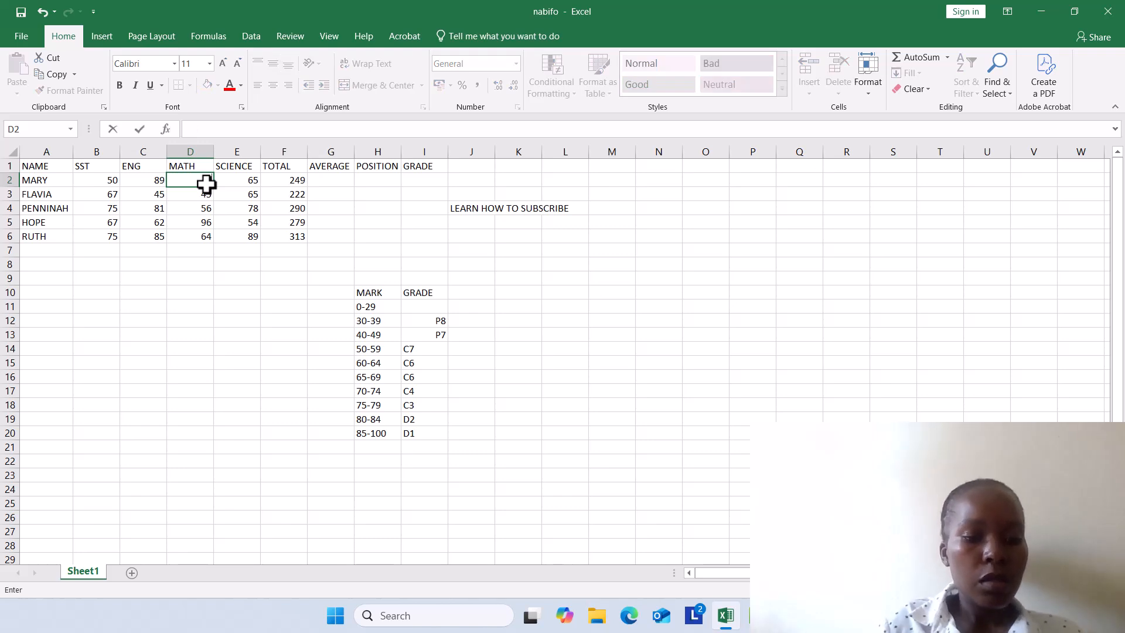
text(459)
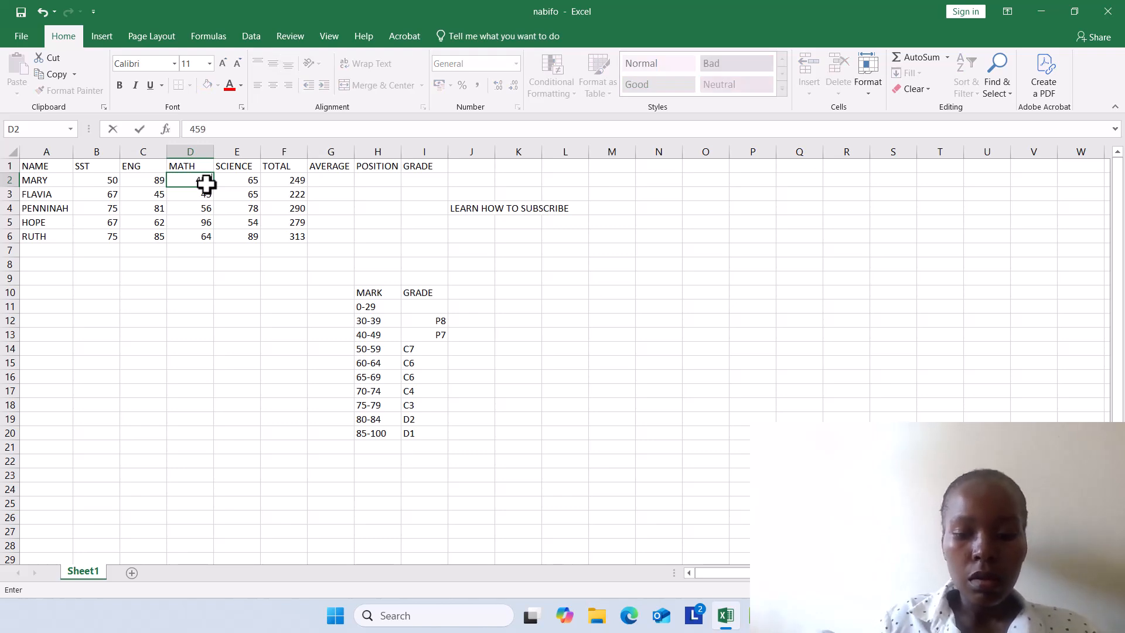
text(,,,,,,)
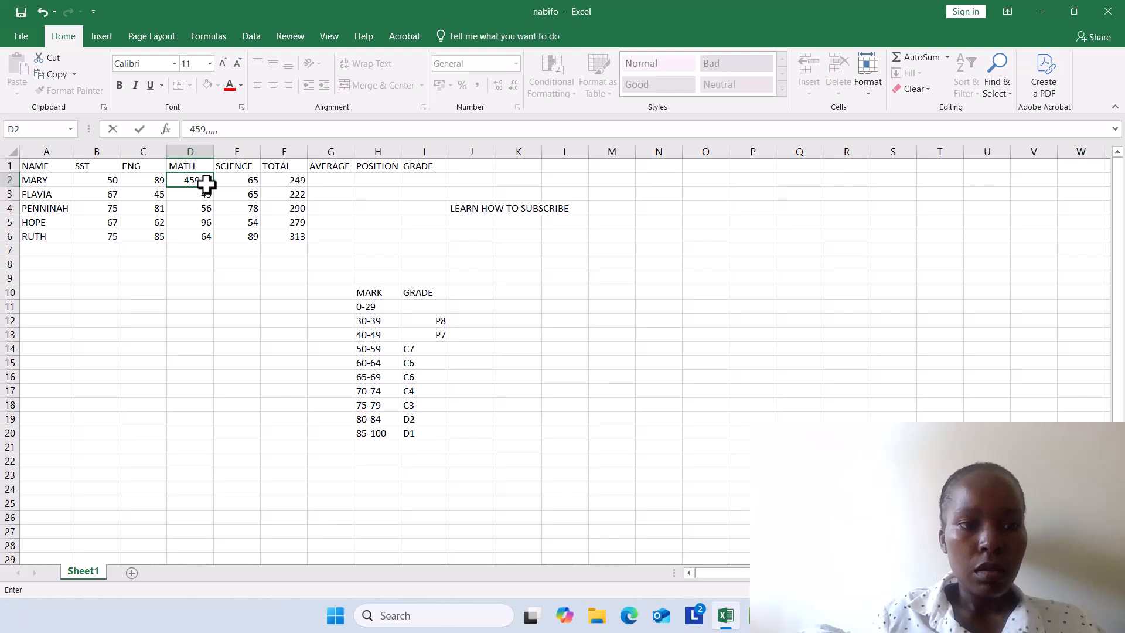
text(78)
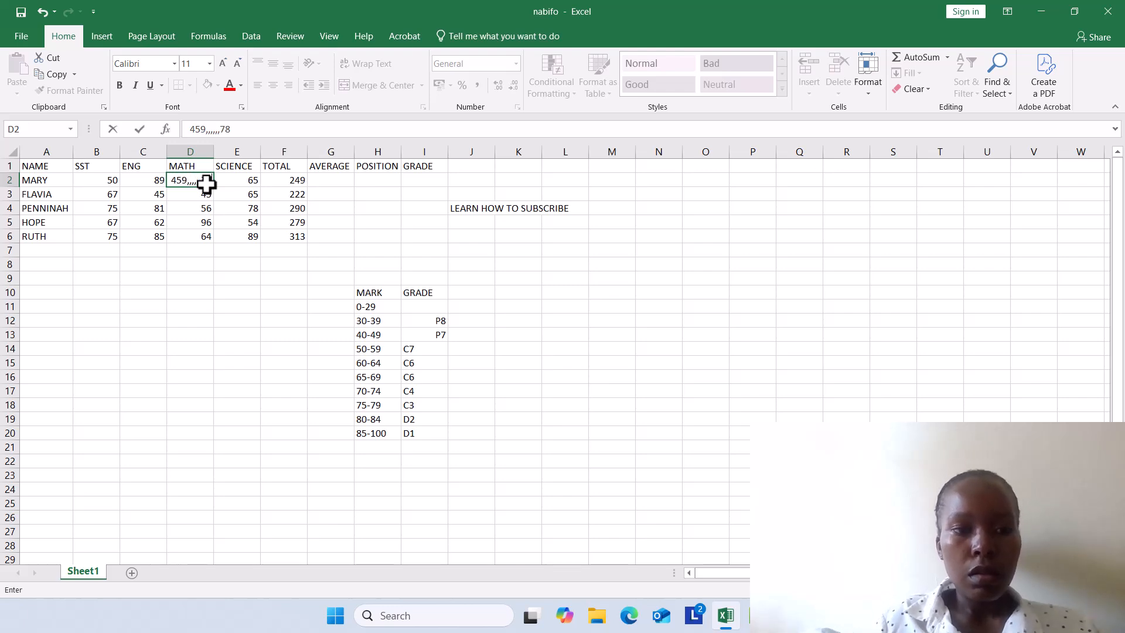
key(Return)
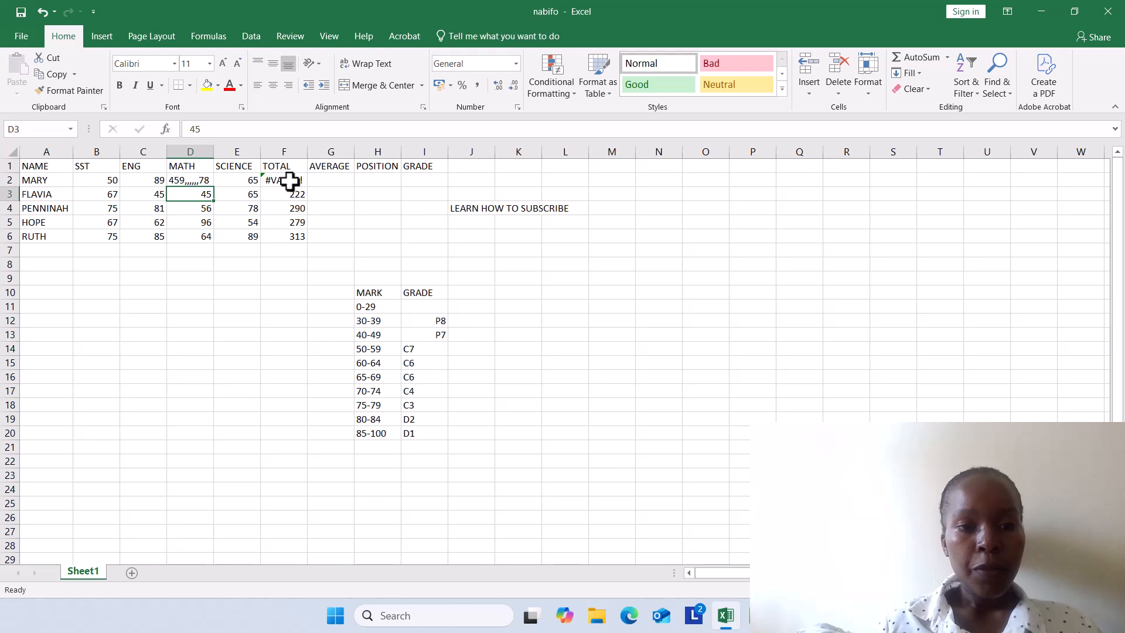
Step: Begin a VLOOKUP formula in the GRADE cell I2 with B3 as the lookup value
click(412, 182)
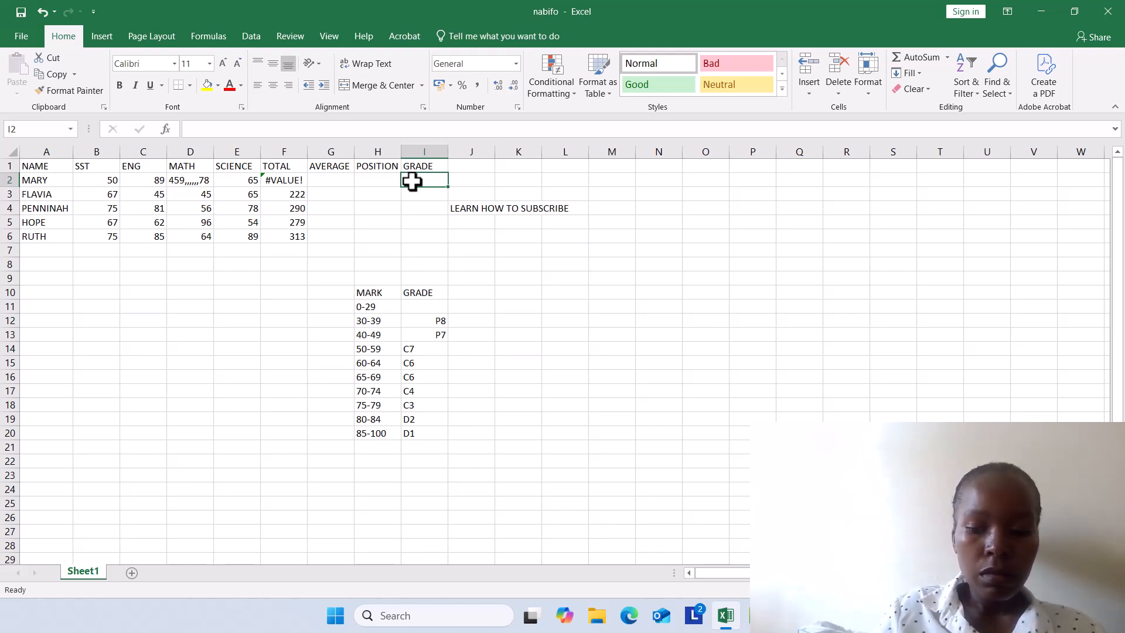
text(+)
key(Escape)
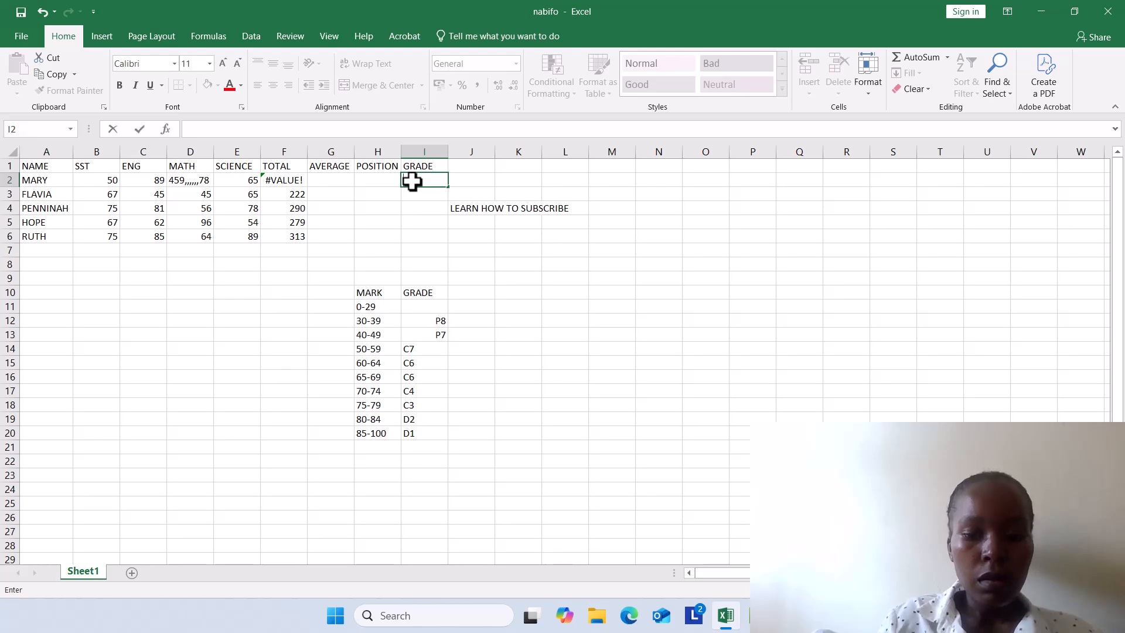
text(=)
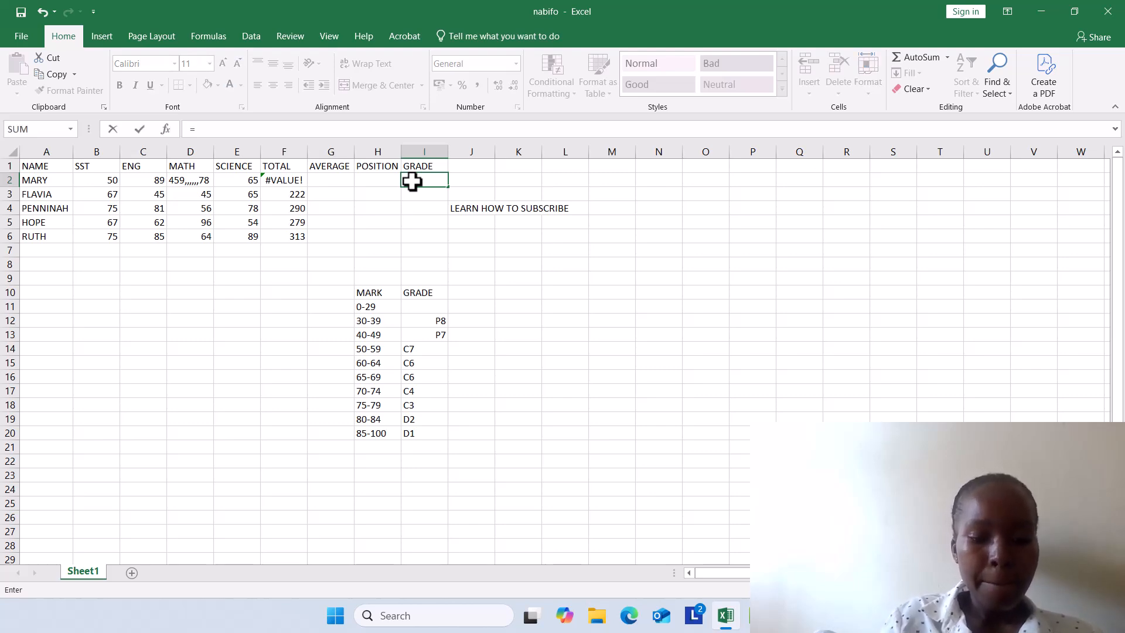
text(VLOO)
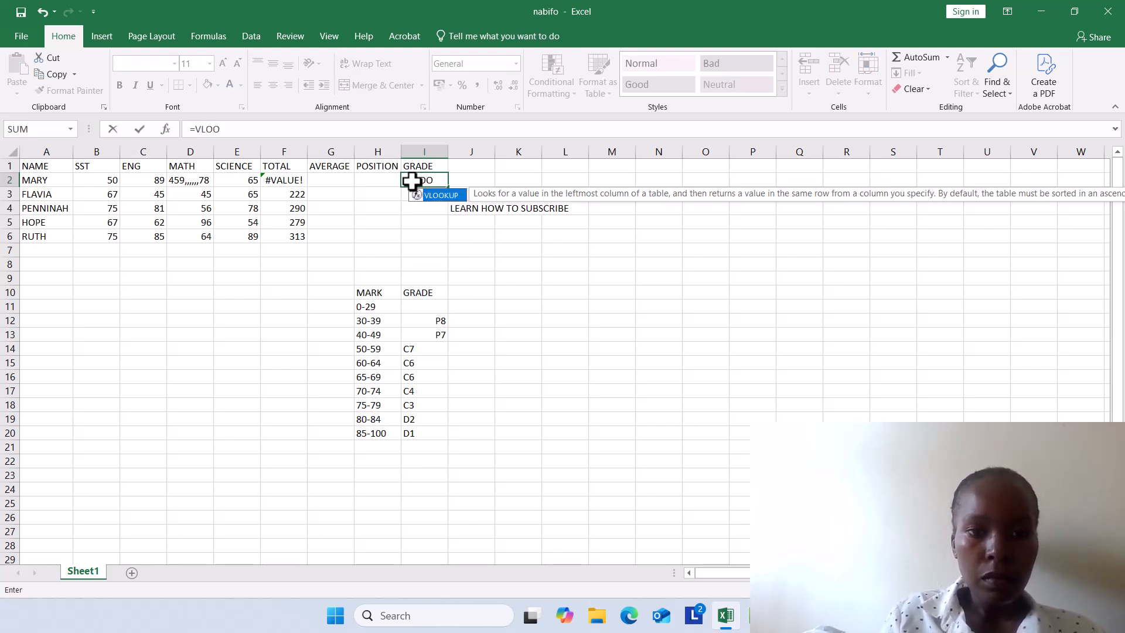
text(KUP)
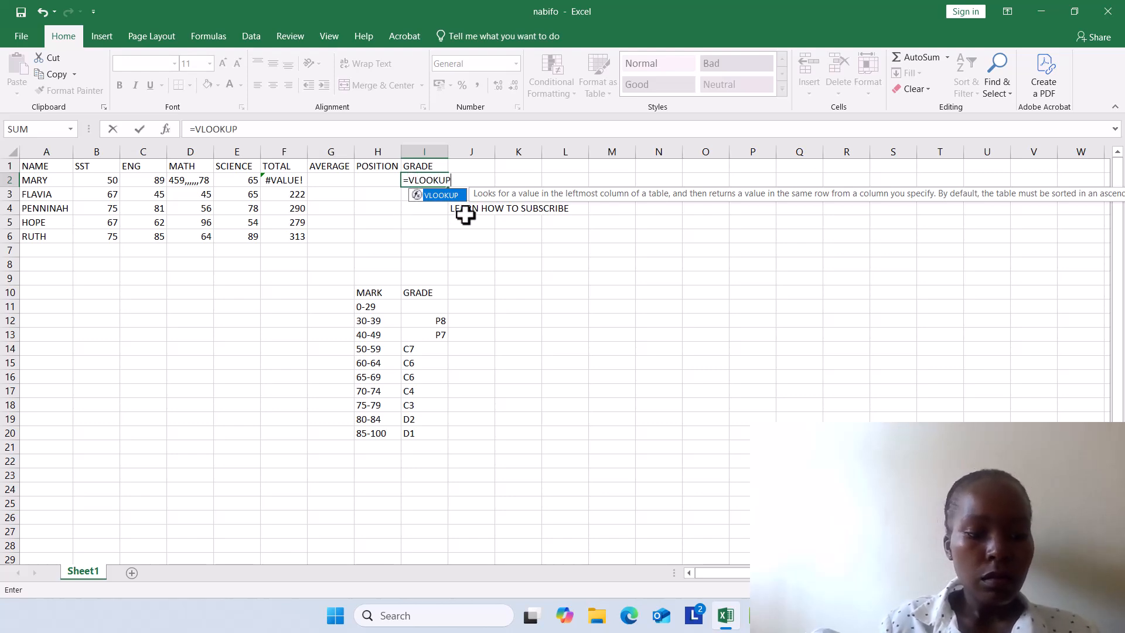
text(()
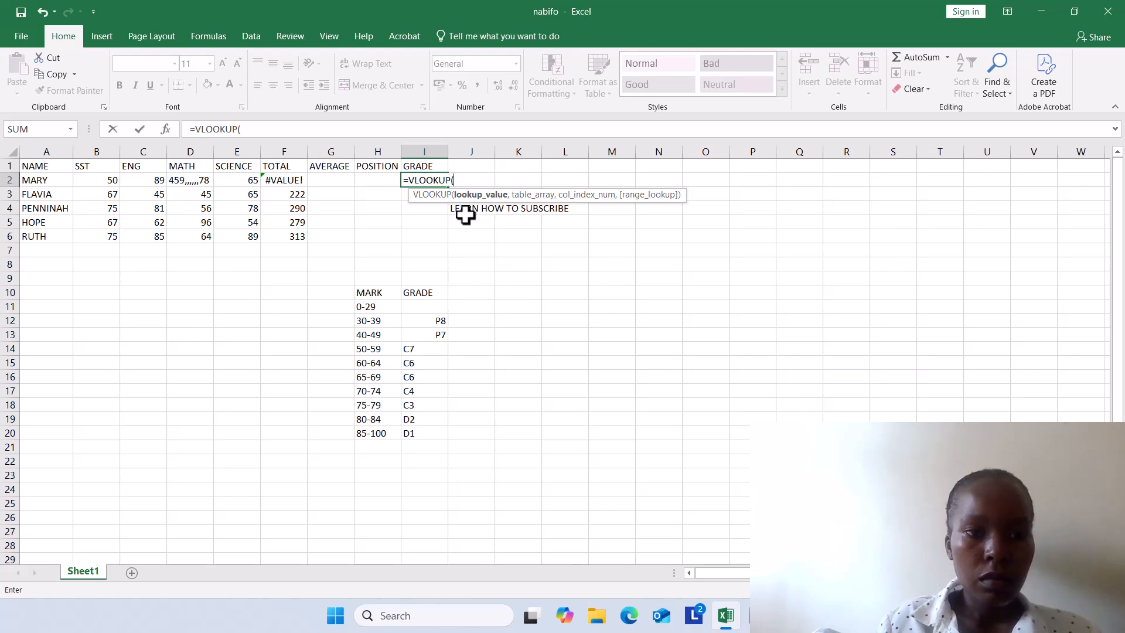
click(107, 187)
text(,)
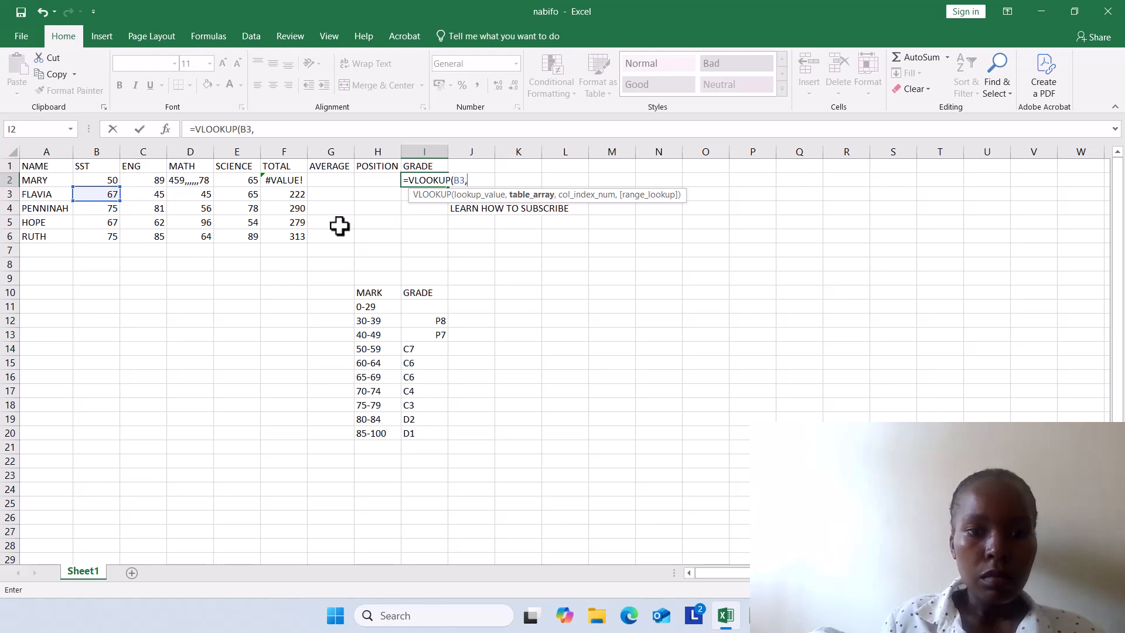
Step: Complete the VLOOKUP with the absolute table range $H$11:$I$20 and column index 3
drag(372, 312, 435, 432)
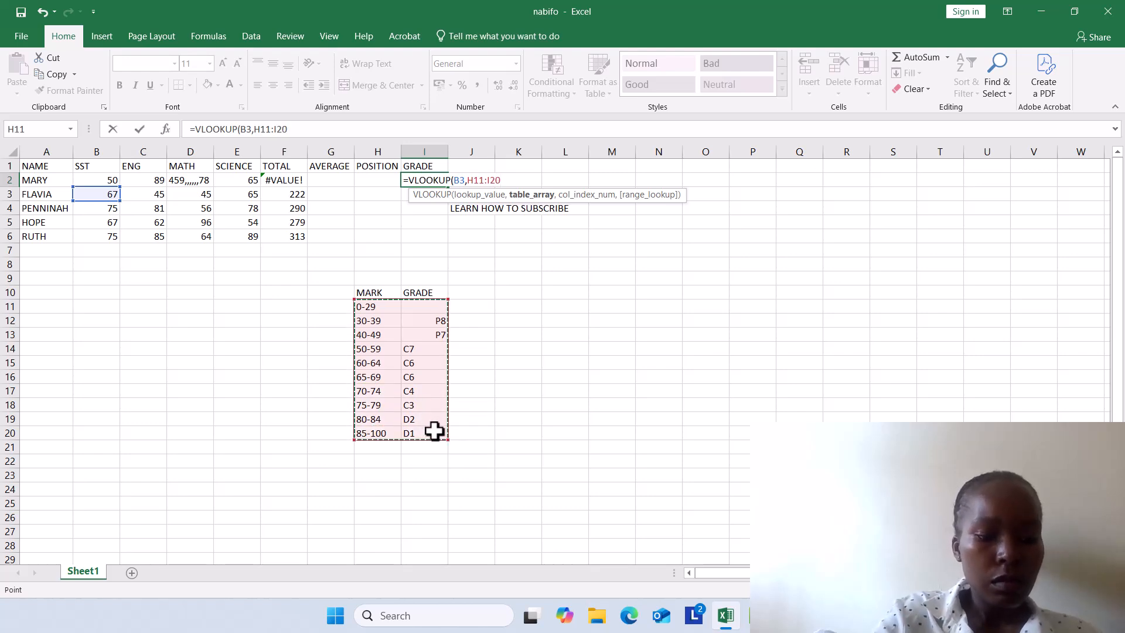
key(F4)
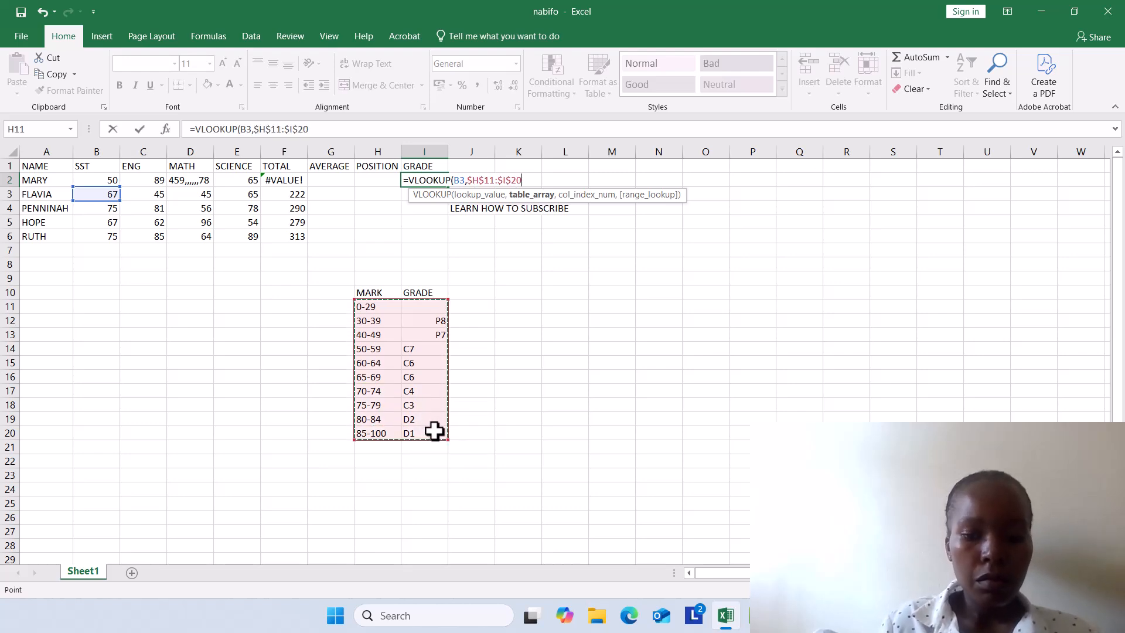
text(,3)
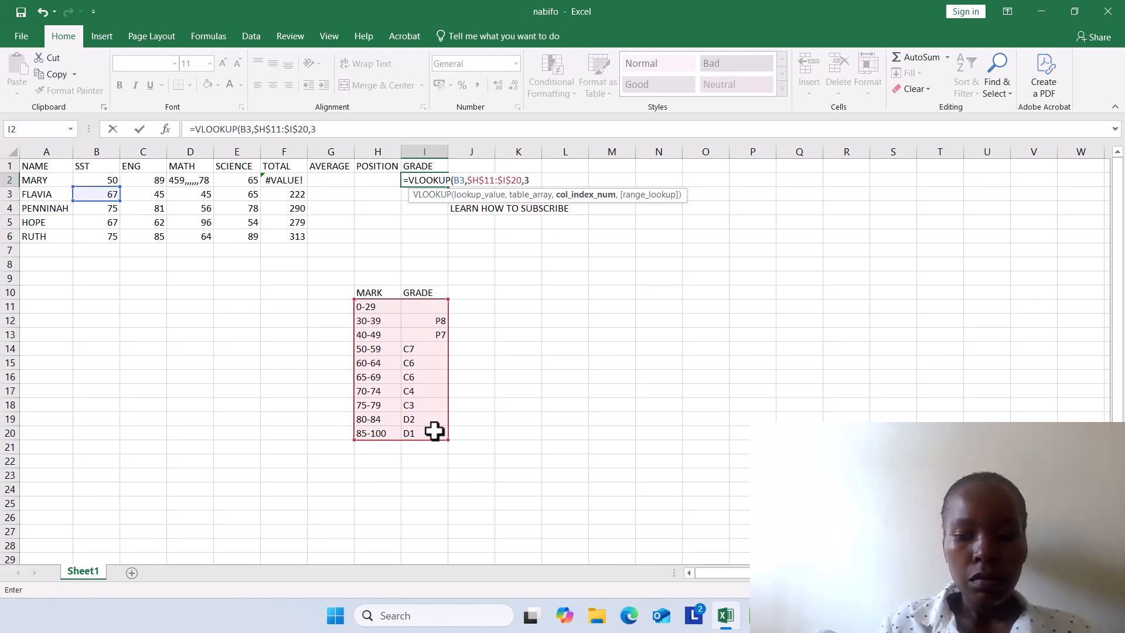
key(Return)
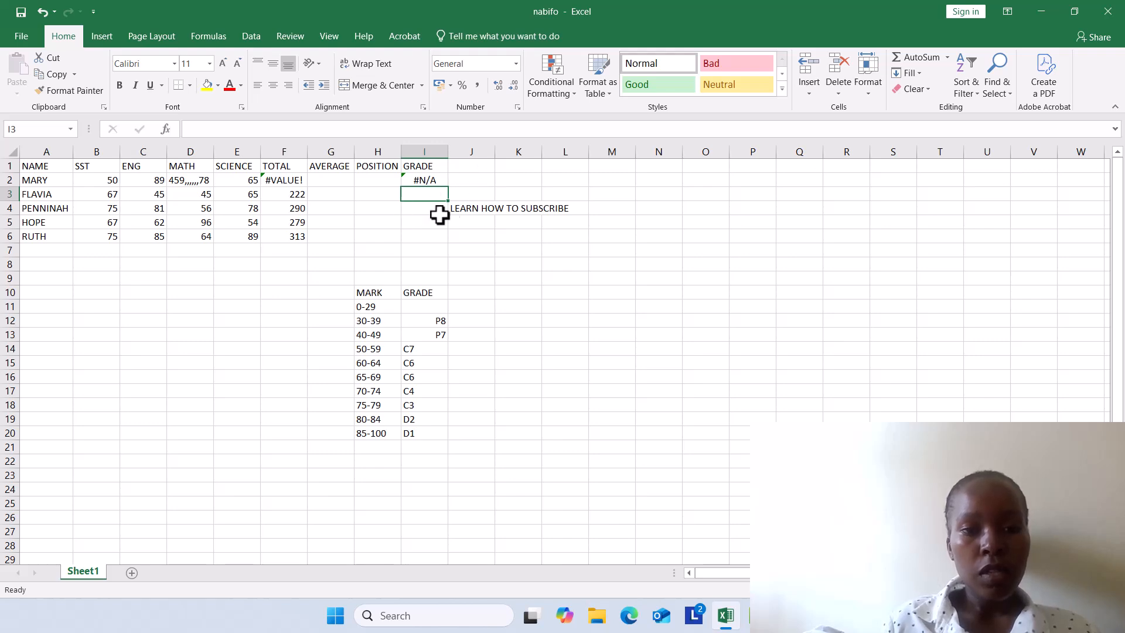
Step: Try the formula =F2 in the AVERAGE cell G2 and clear it again
click(327, 183)
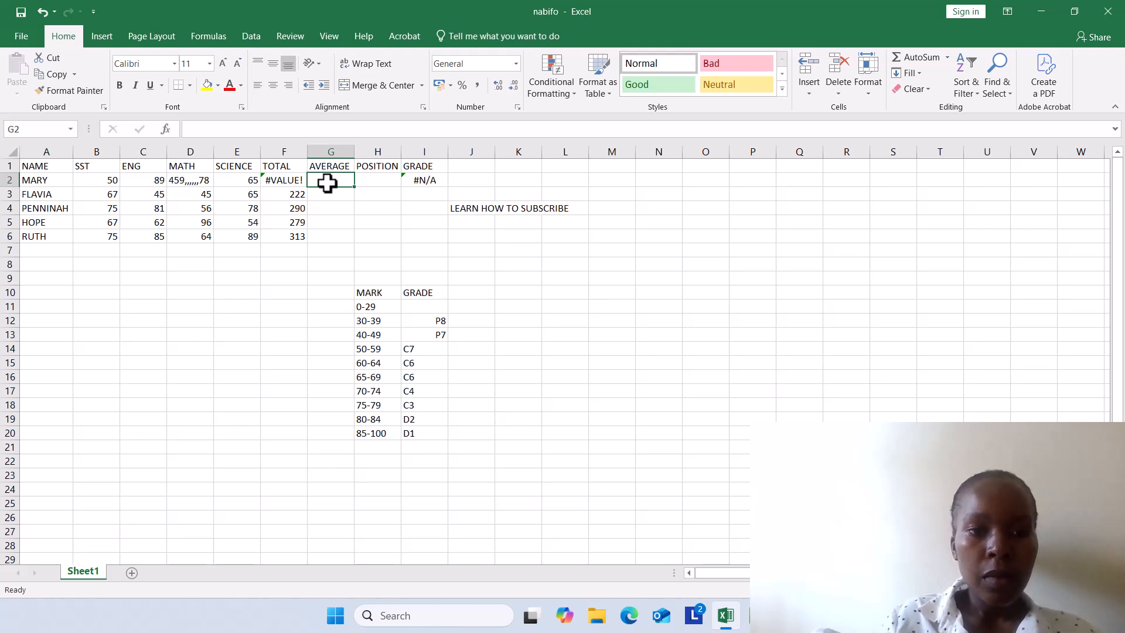
text(=)
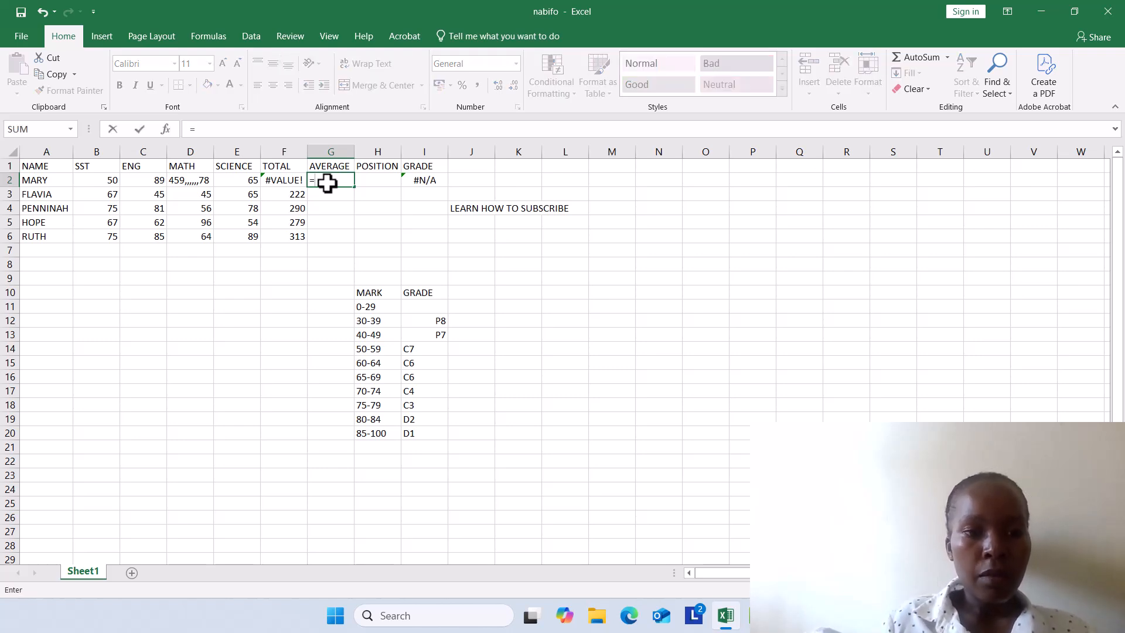
click(294, 181)
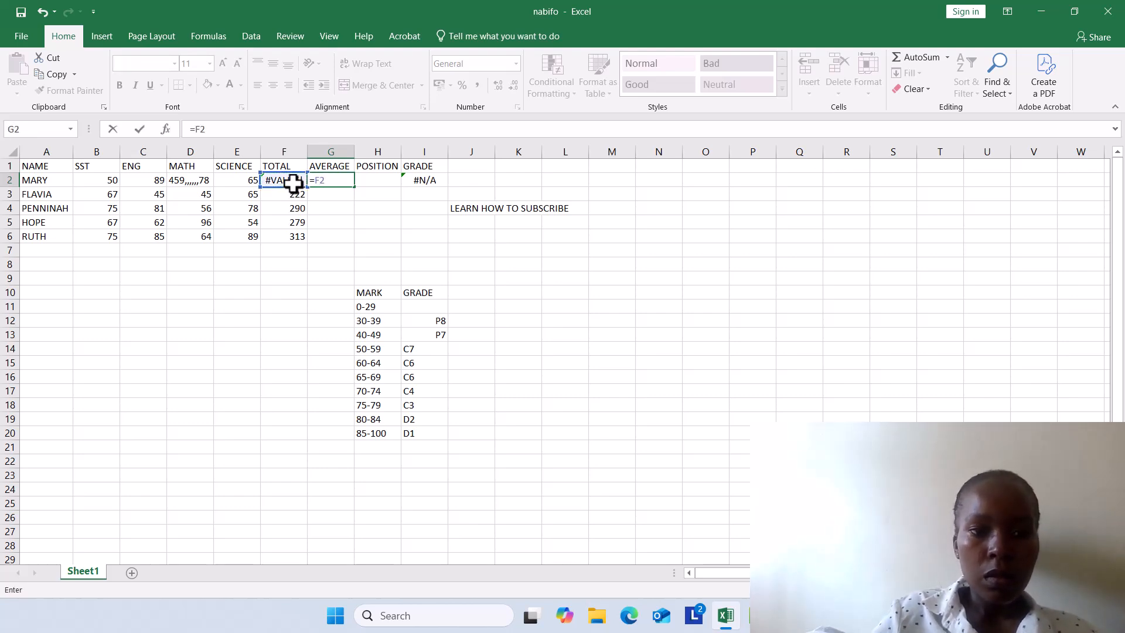
click(309, 212)
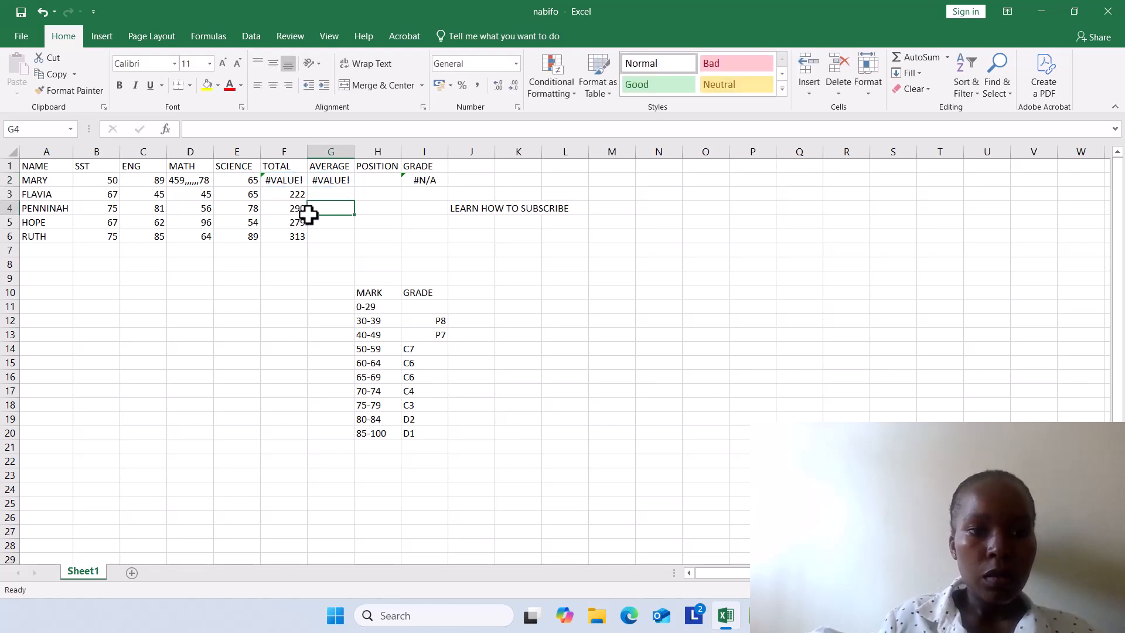
click(323, 182)
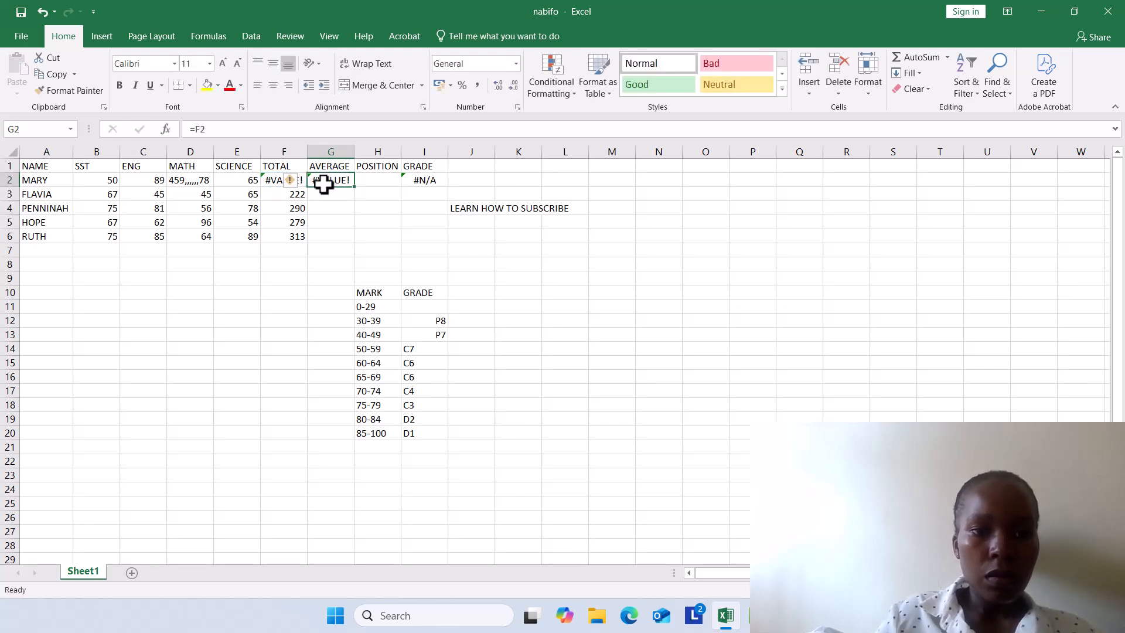
key(BackSpace)
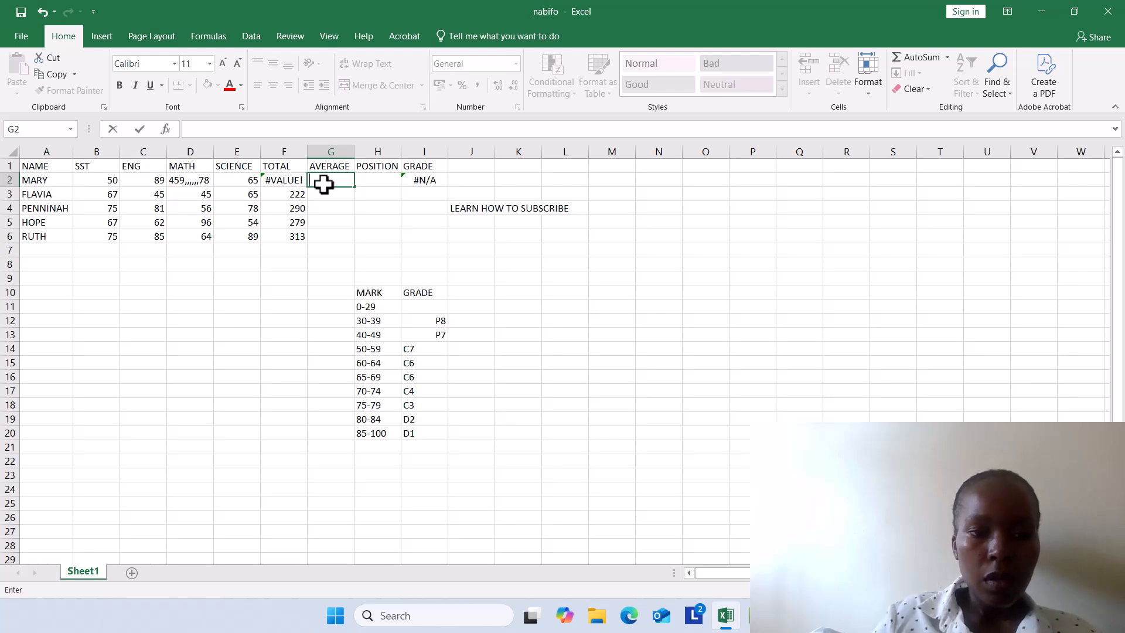
Step: Clear the total formula in cell F2 and set the MATH mark in cell D2 to 34
click(298, 182)
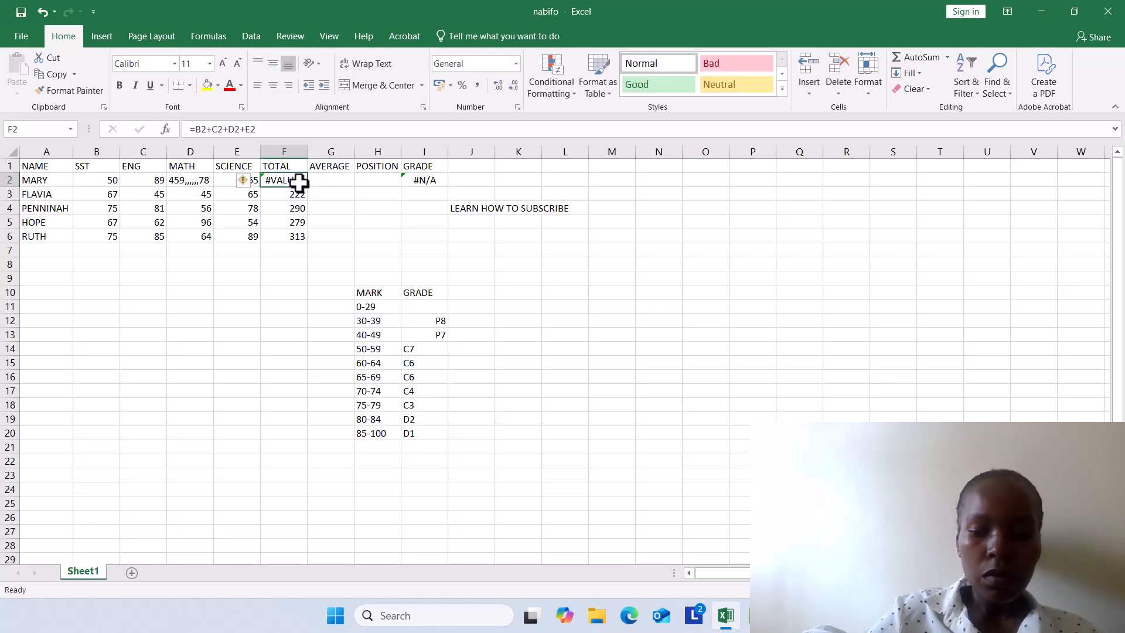
key(BackSpace)
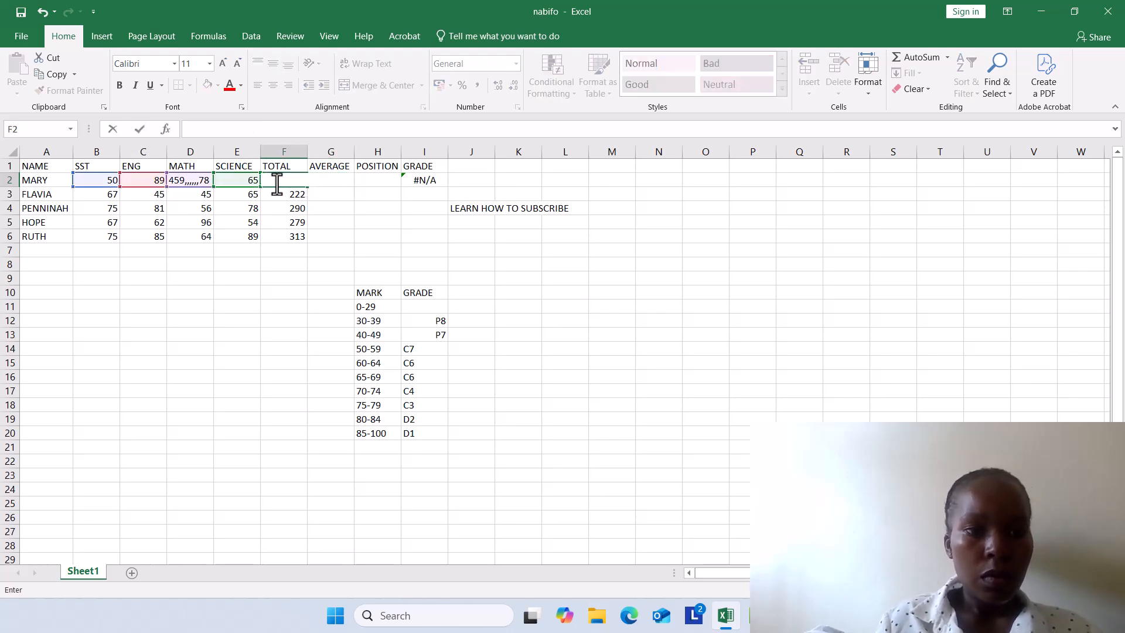
click(201, 182)
key(BackSpace)
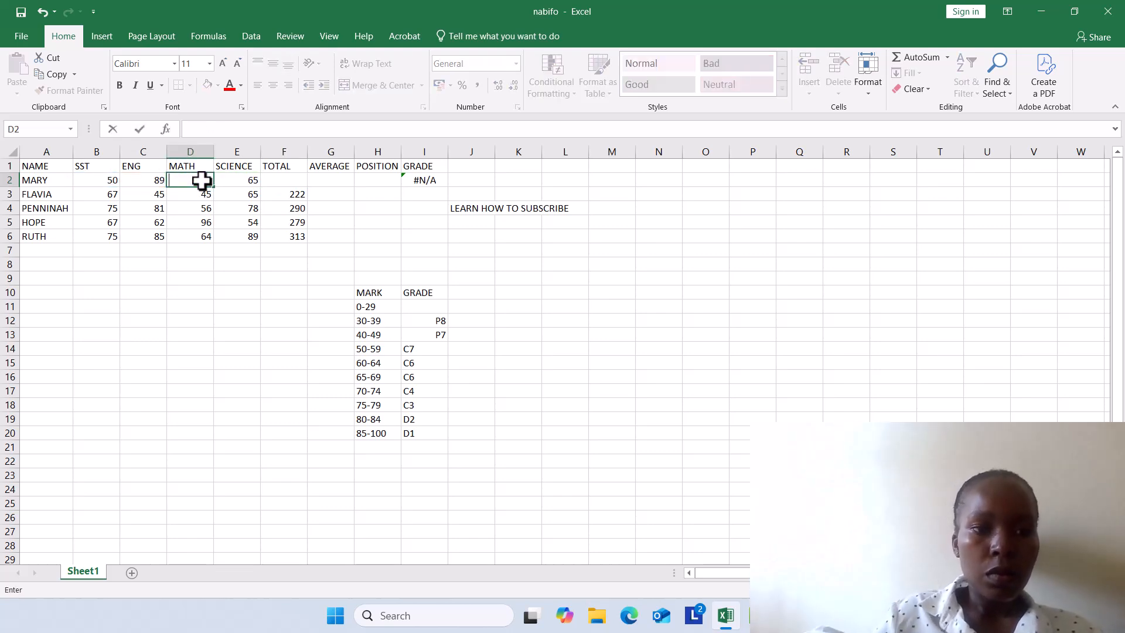
click(276, 183)
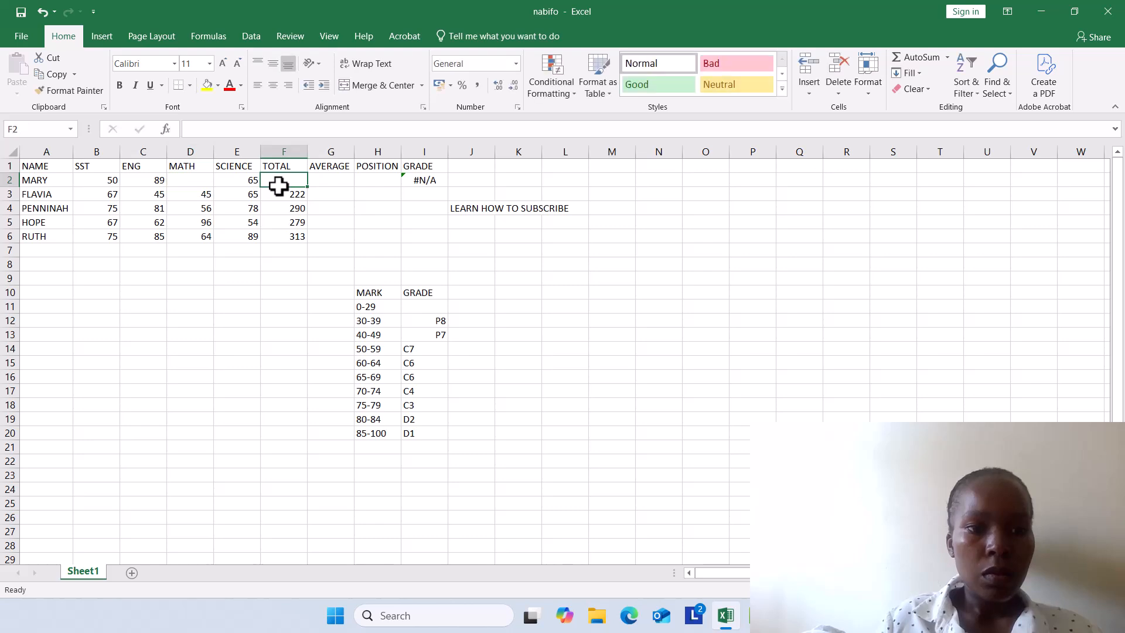
click(197, 183)
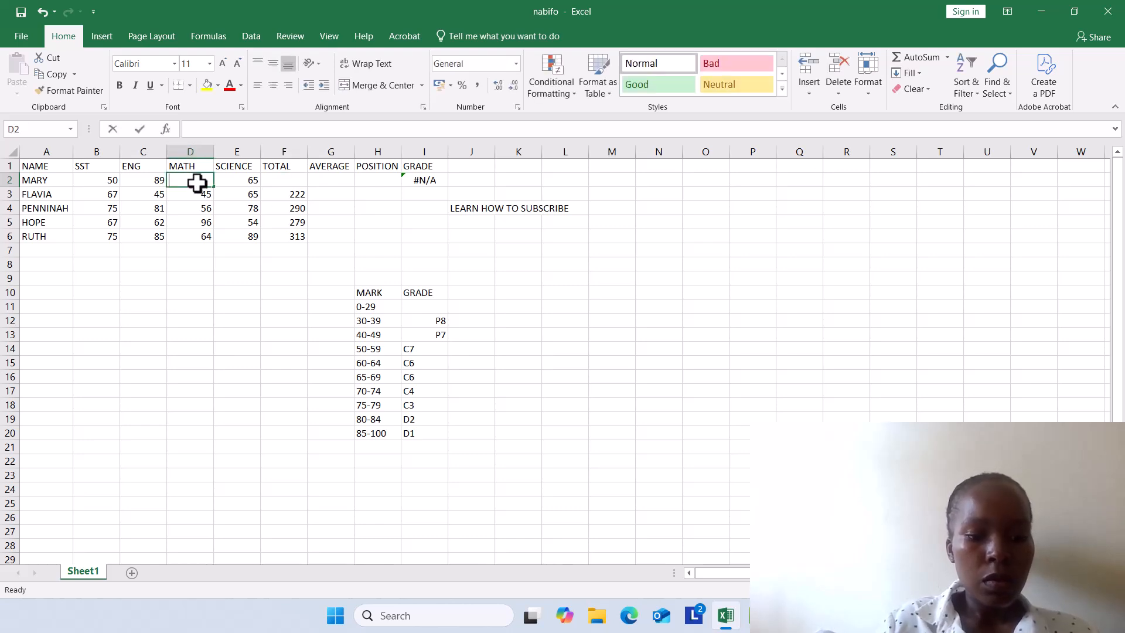
text(34)
click(286, 179)
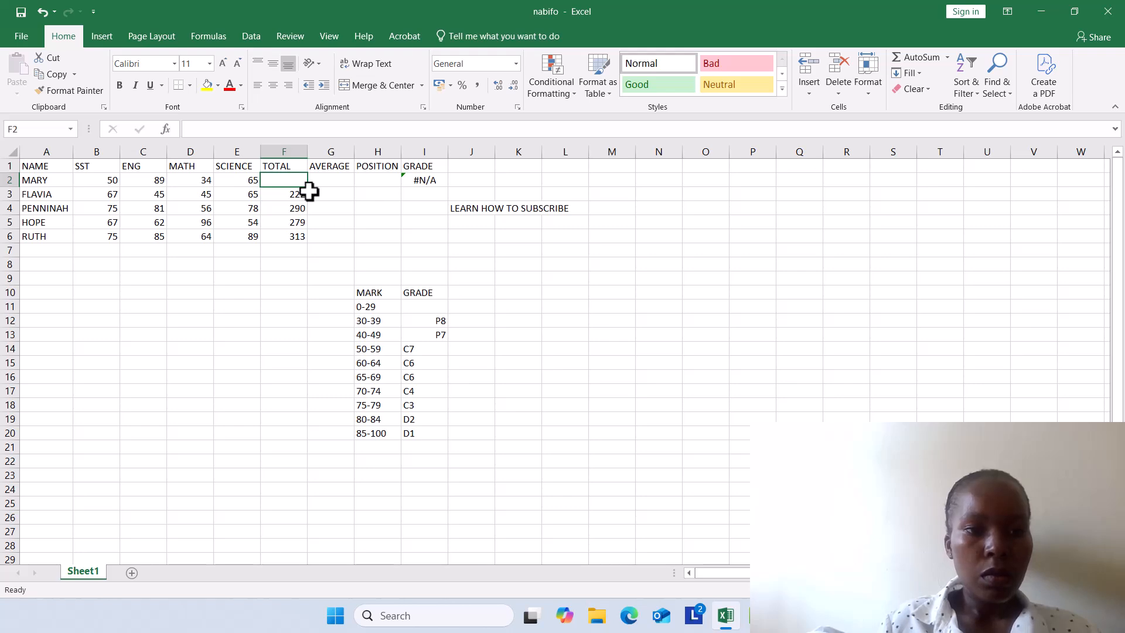
drag(308, 189, 304, 170)
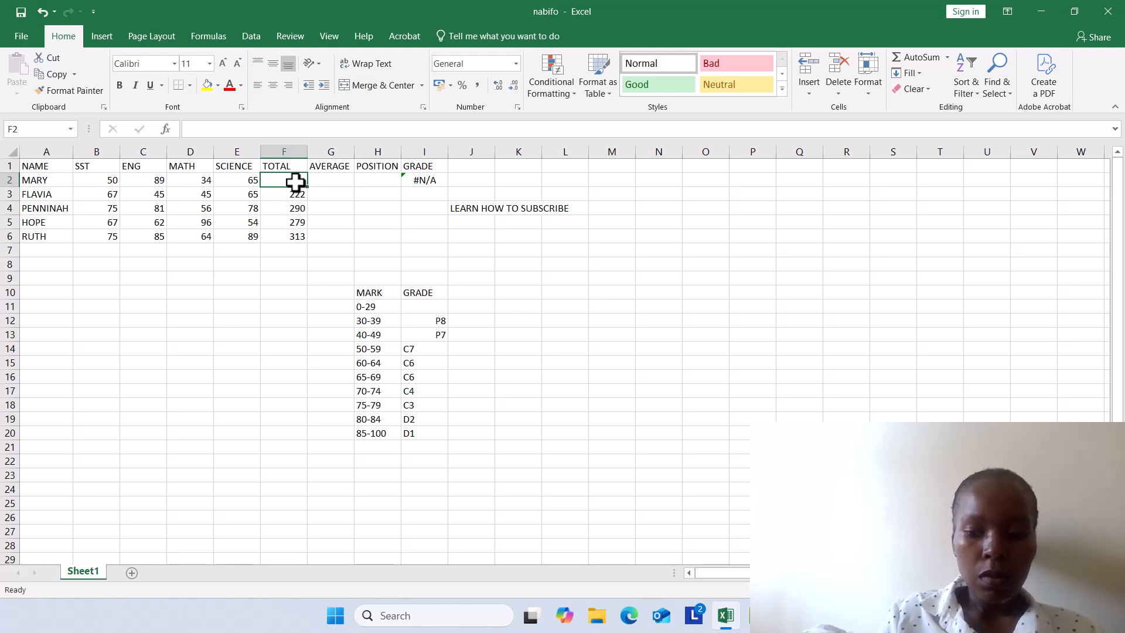
text(2)
key(BackSpace)
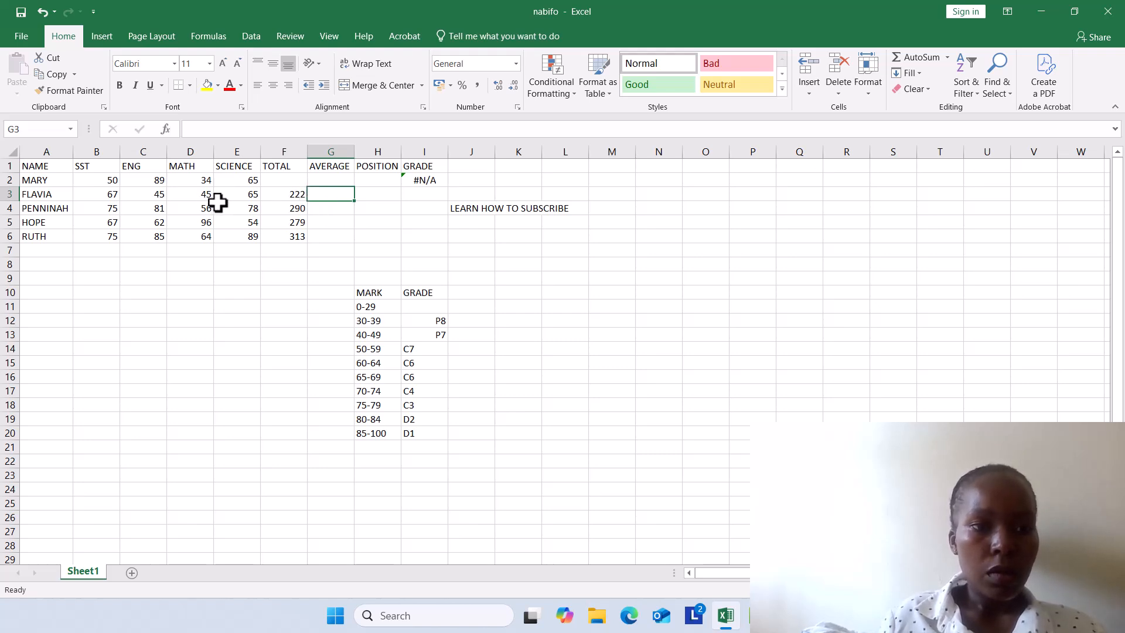
Step: Enter the formula =F3/0 in the AVERAGE cell G3
click(297, 198)
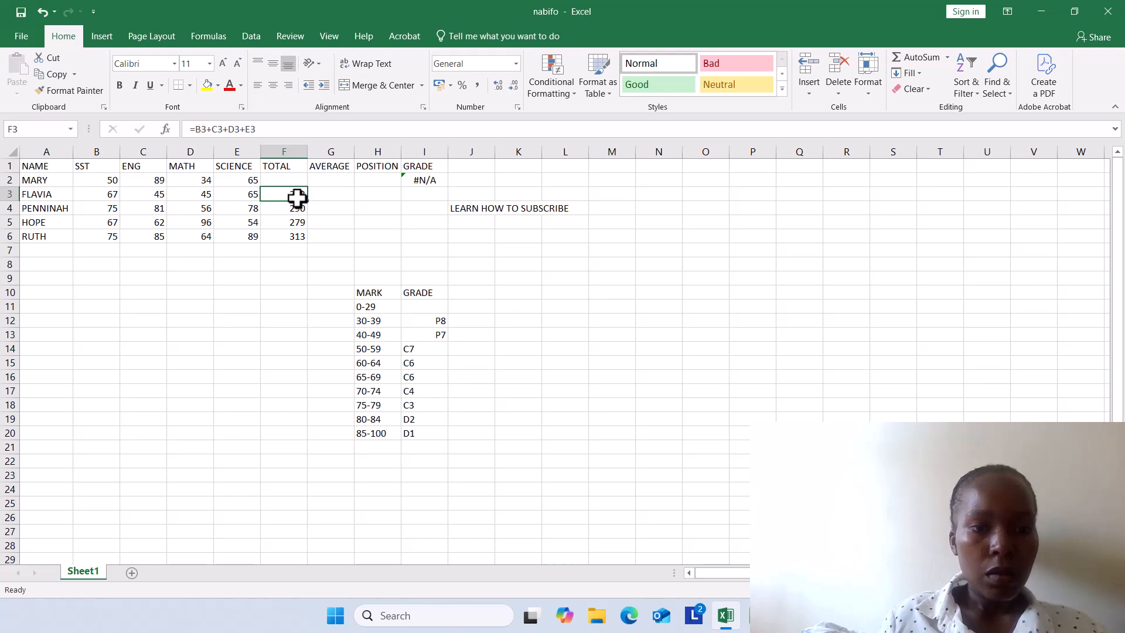
click(319, 194)
text(=)
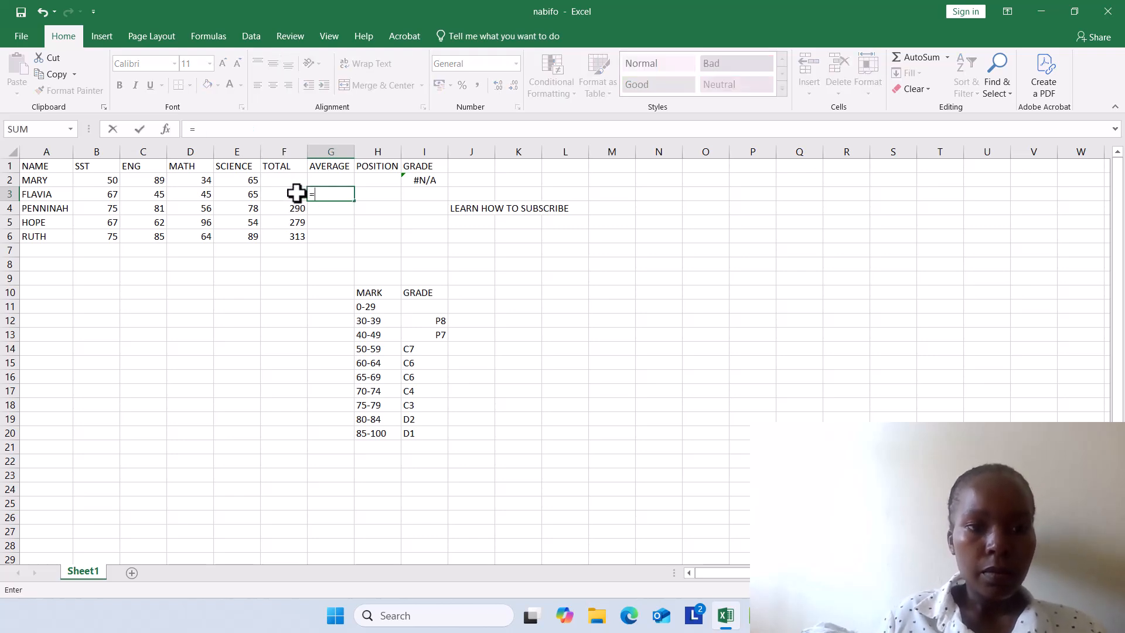
click(295, 194)
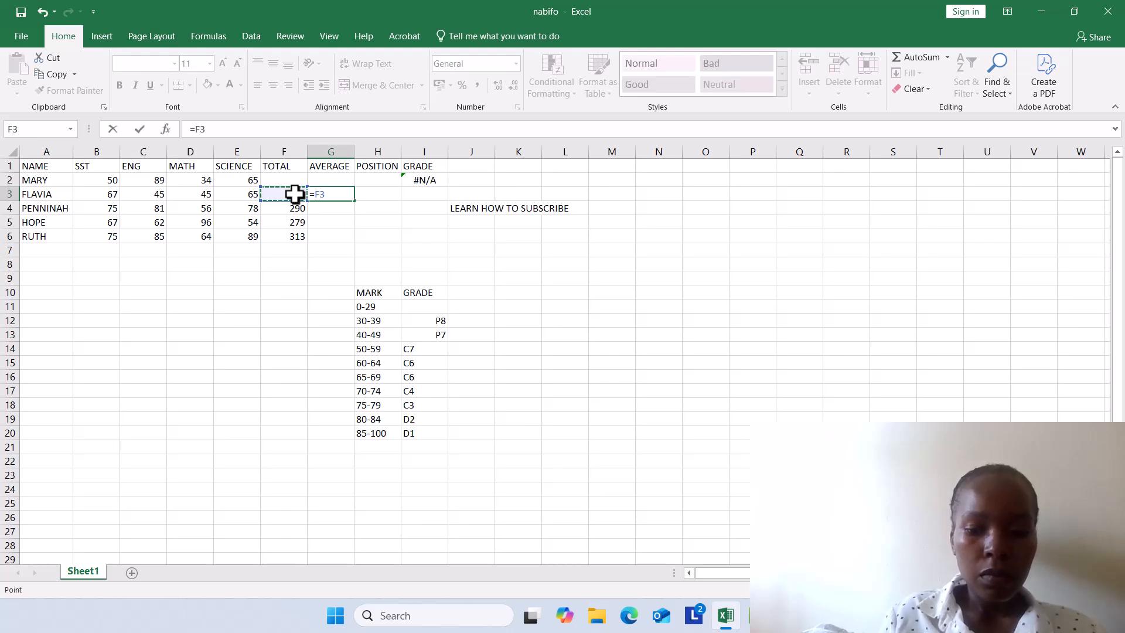
text(/)
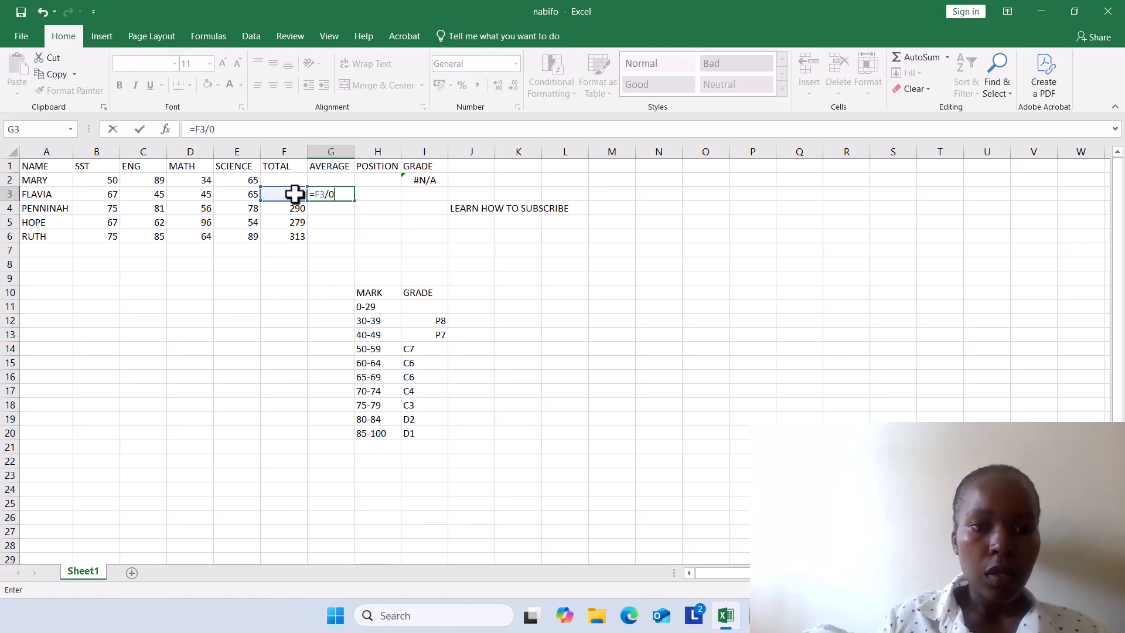
text(0)
key(Return)
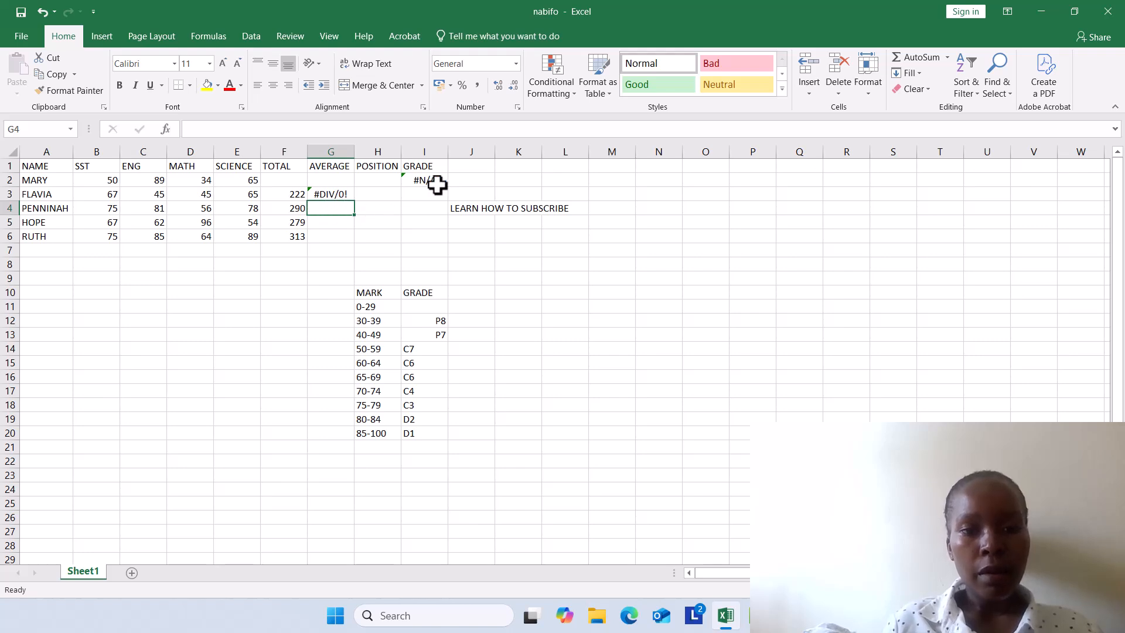
click(490, 150)
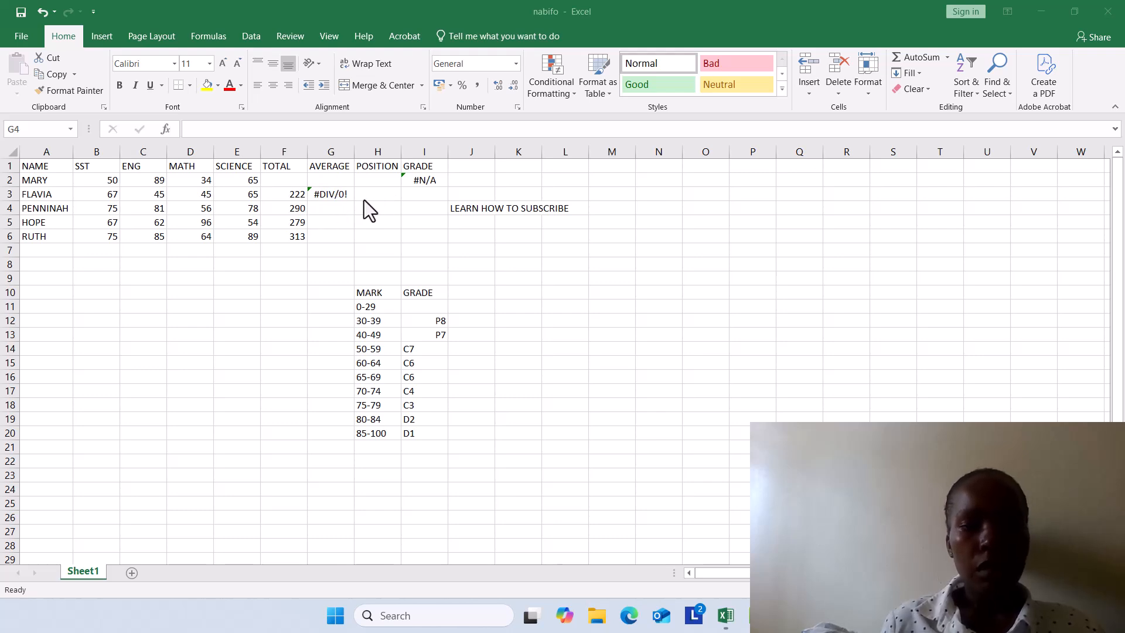
click(410, 192)
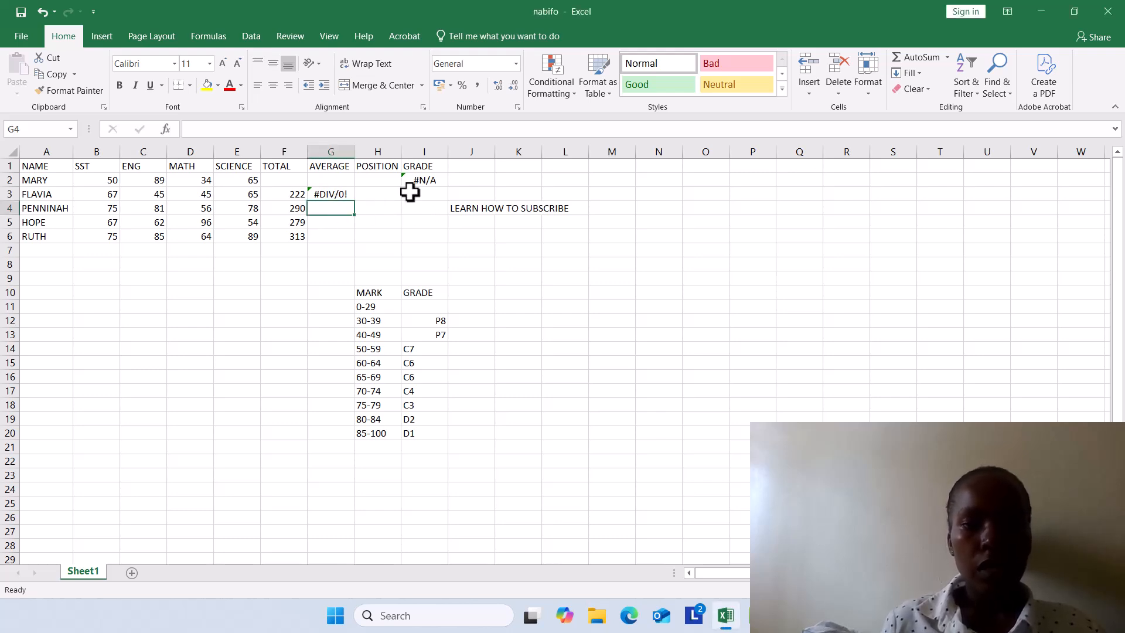
click(421, 195)
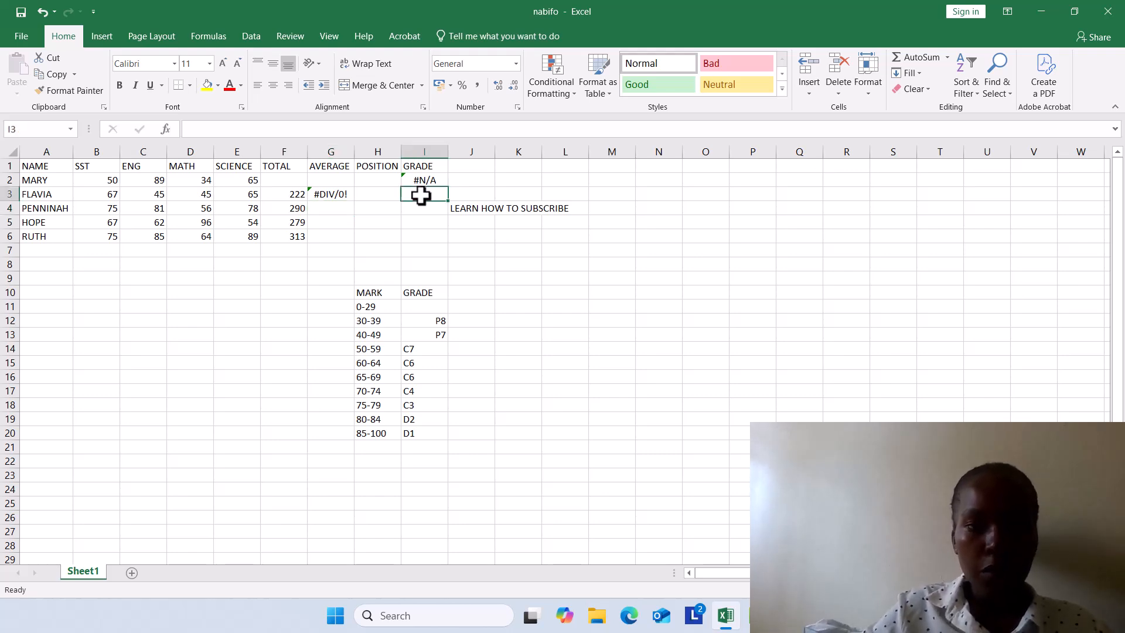
text(=V)
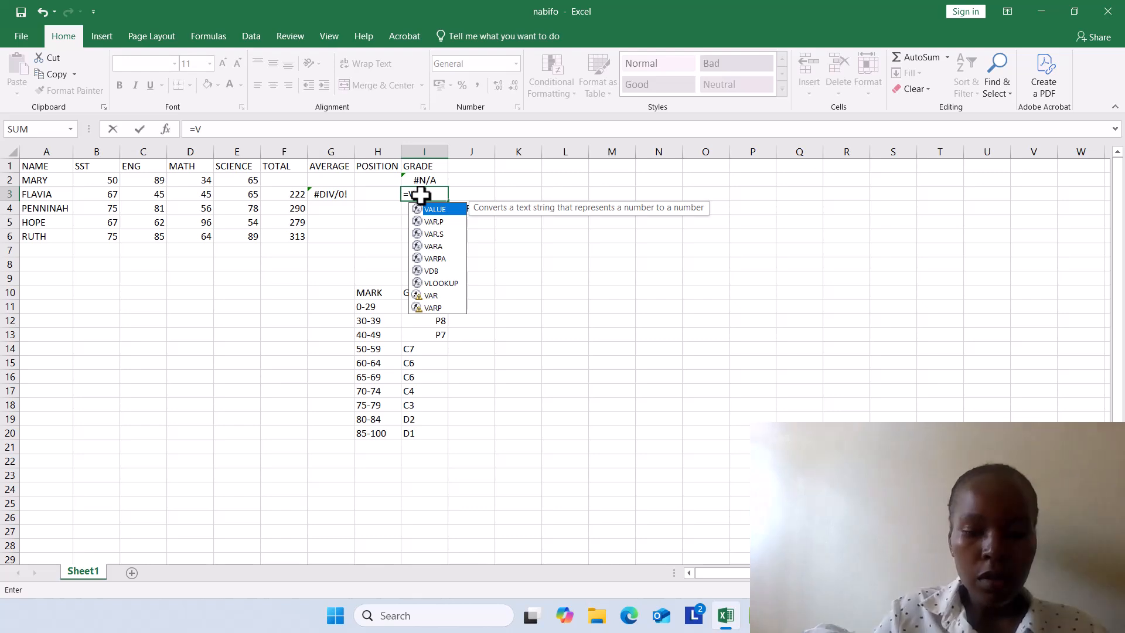
text(LOOK)
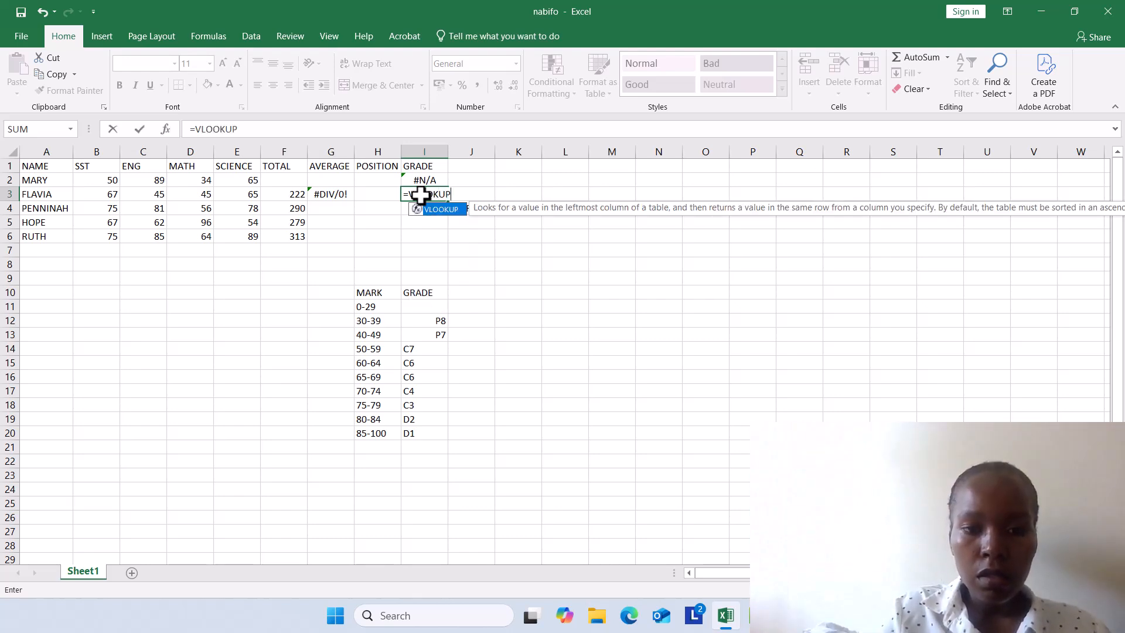
text(UP)
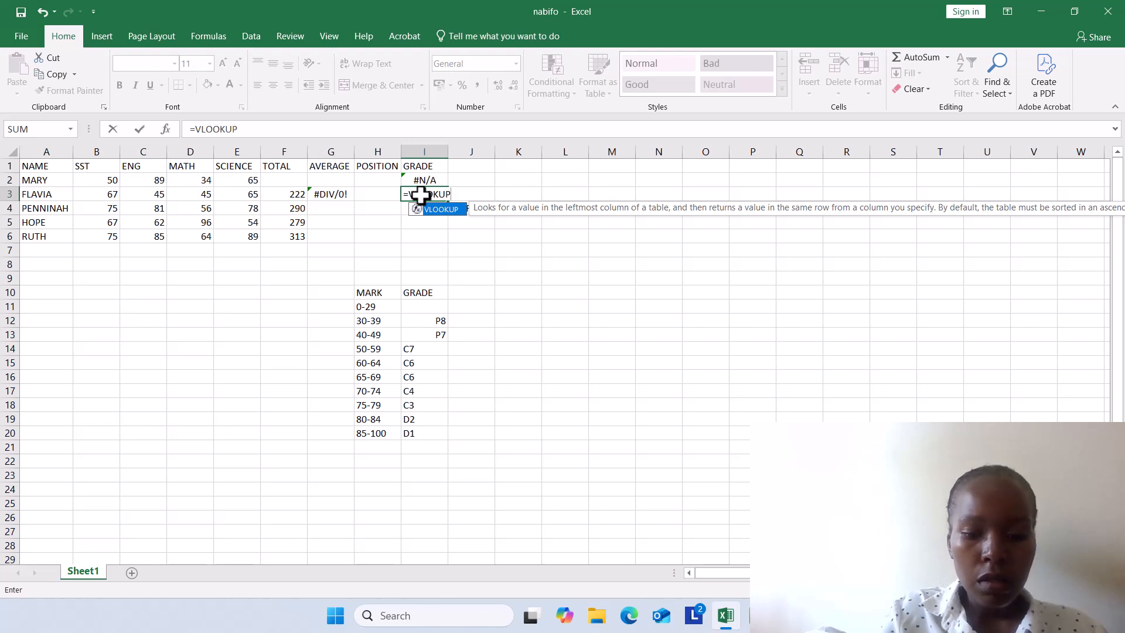
text(()
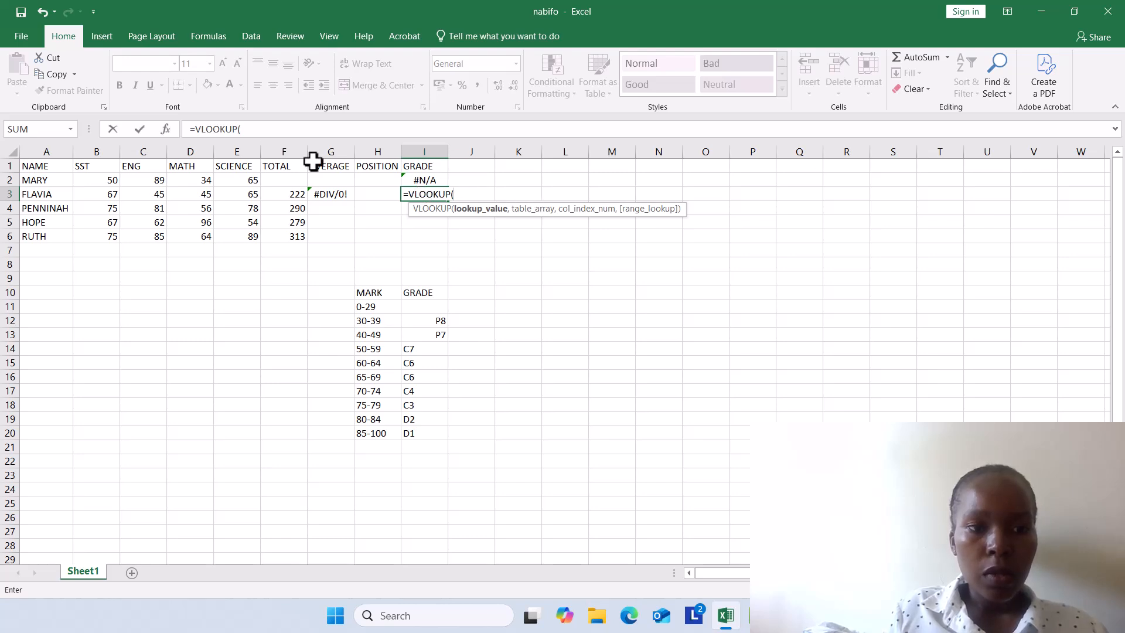
click(115, 182)
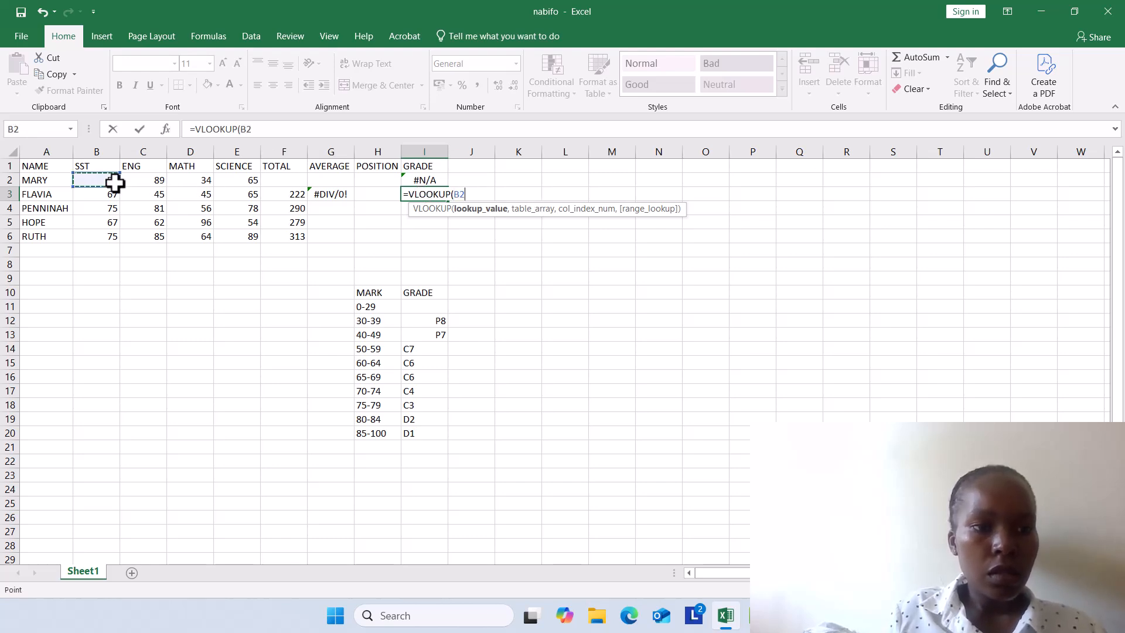
text(,)
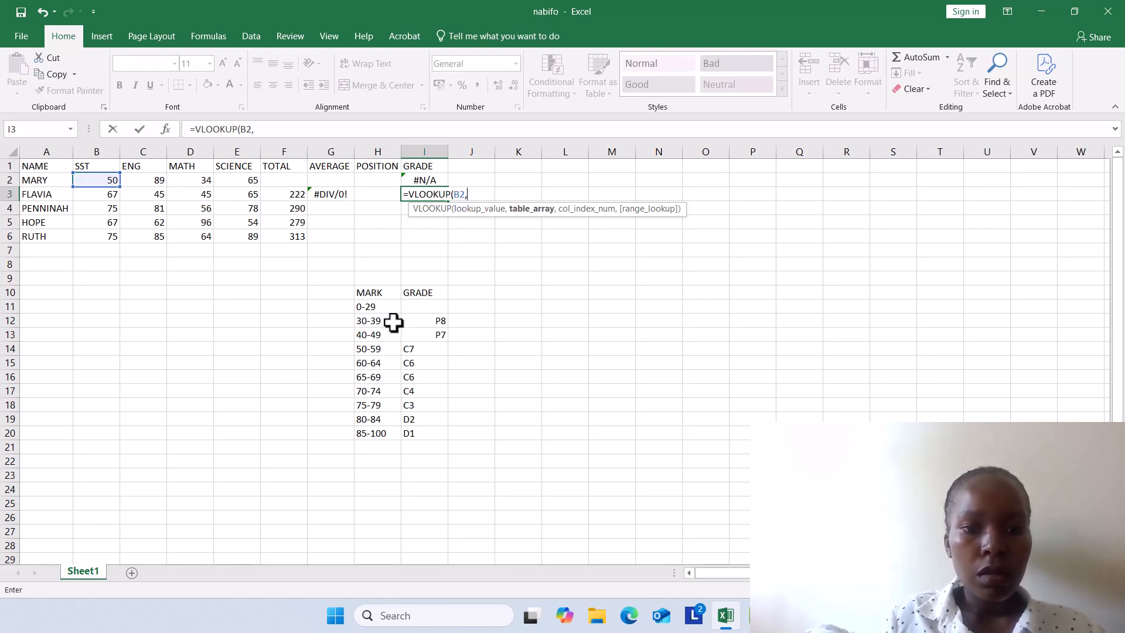
click(421, 324)
key(BackSpace)
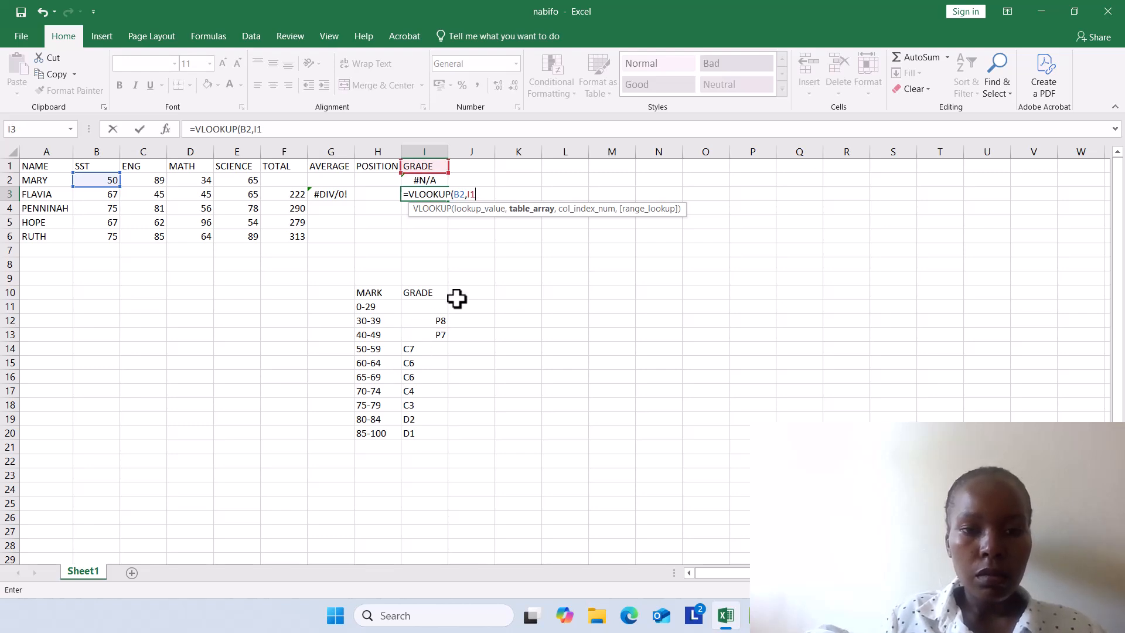
key(BackSpace)
key(BackSpace)
key(BackSpace)
key(BackSpace)
key(BackSpace)
key(BackSpace)
key(BackSpace)
key(BackSpace)
key(BackSpace)
key(BackSpace)
key(BackSpace)
key(BackSpace)
key(BackSpace)
key(BackSpace)
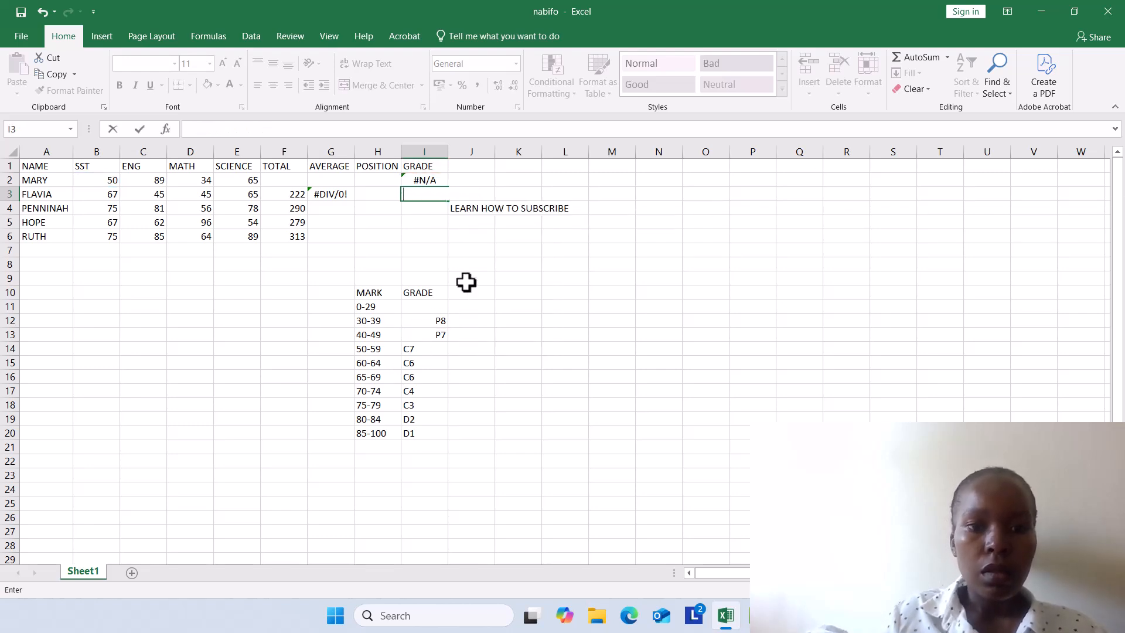
click(558, 312)
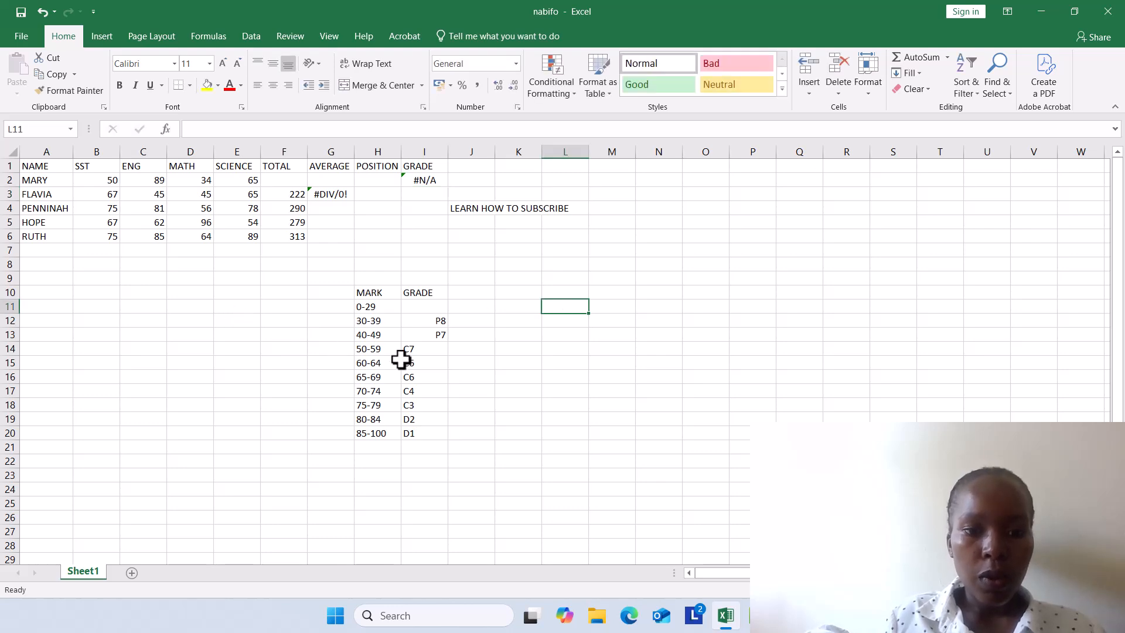
Step: Replace the grade for marks 65-69 with HELLO and the grade for marks 50-59 with HEY
click(413, 375)
key(BackSpace)
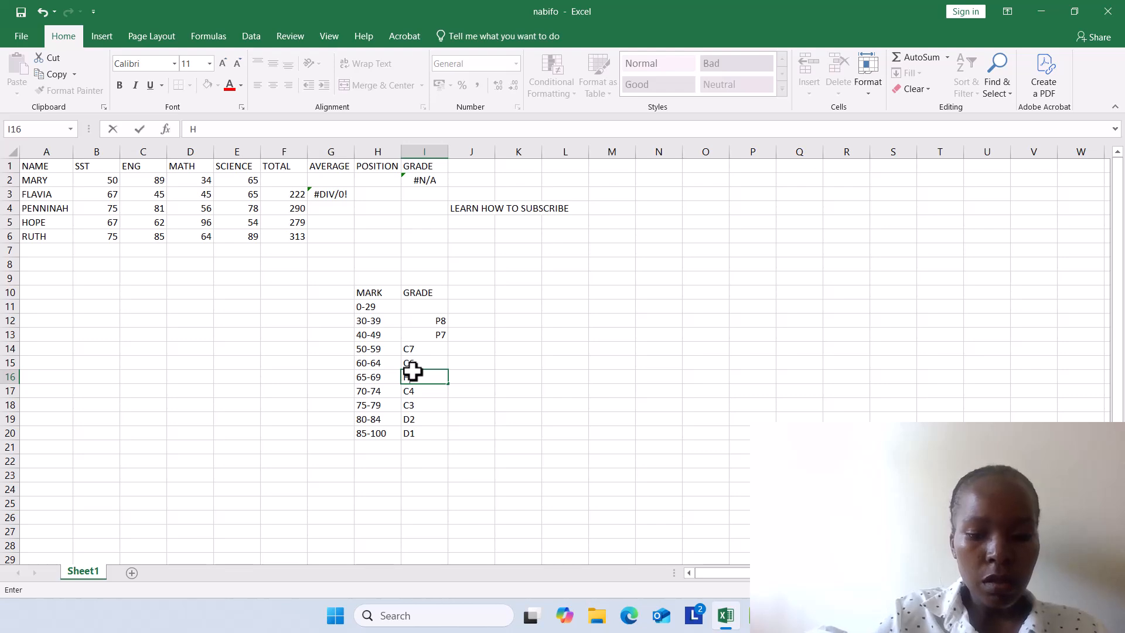
click(420, 351)
key(BackSpace)
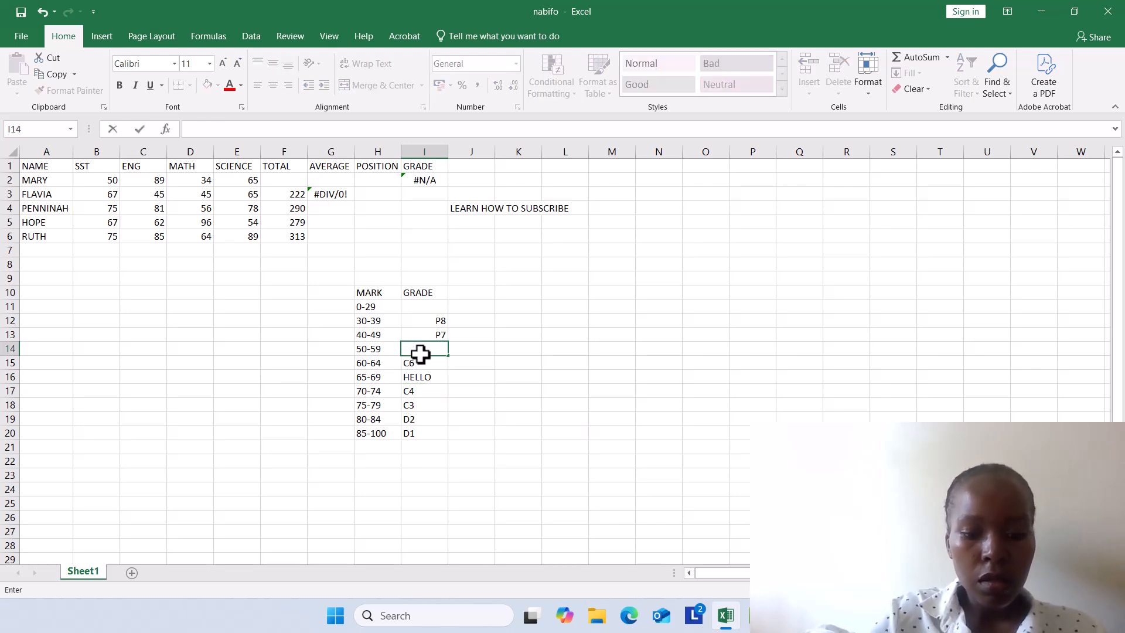
text(HEY)
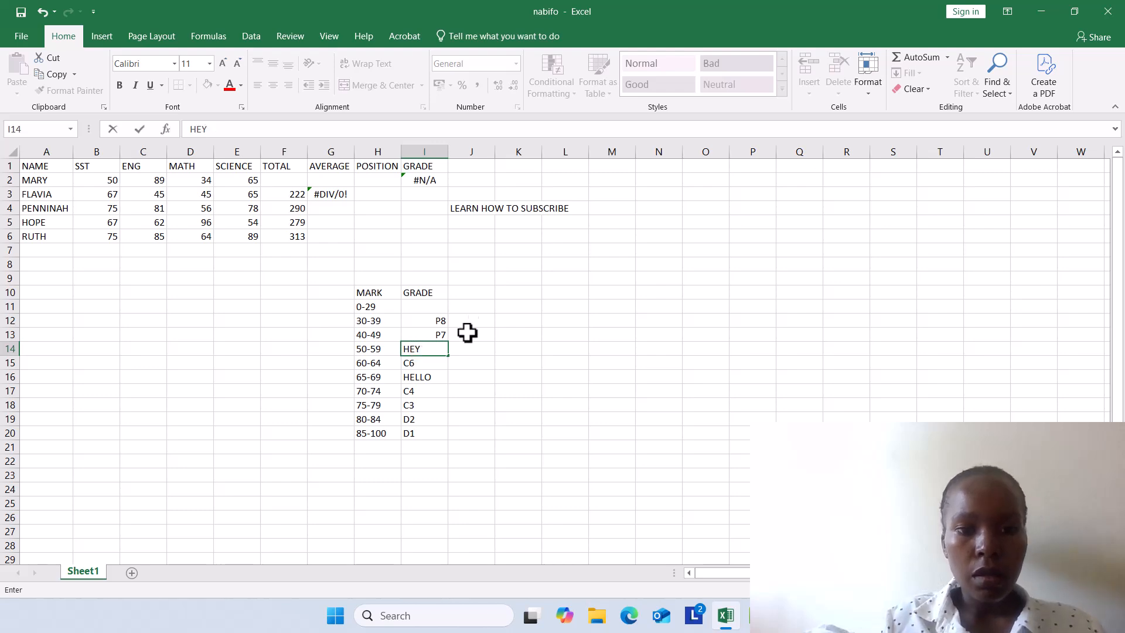
Step: Begin a VLOOKUP formula in the GRADE cell I4 with B2 as the lookup value
click(420, 211)
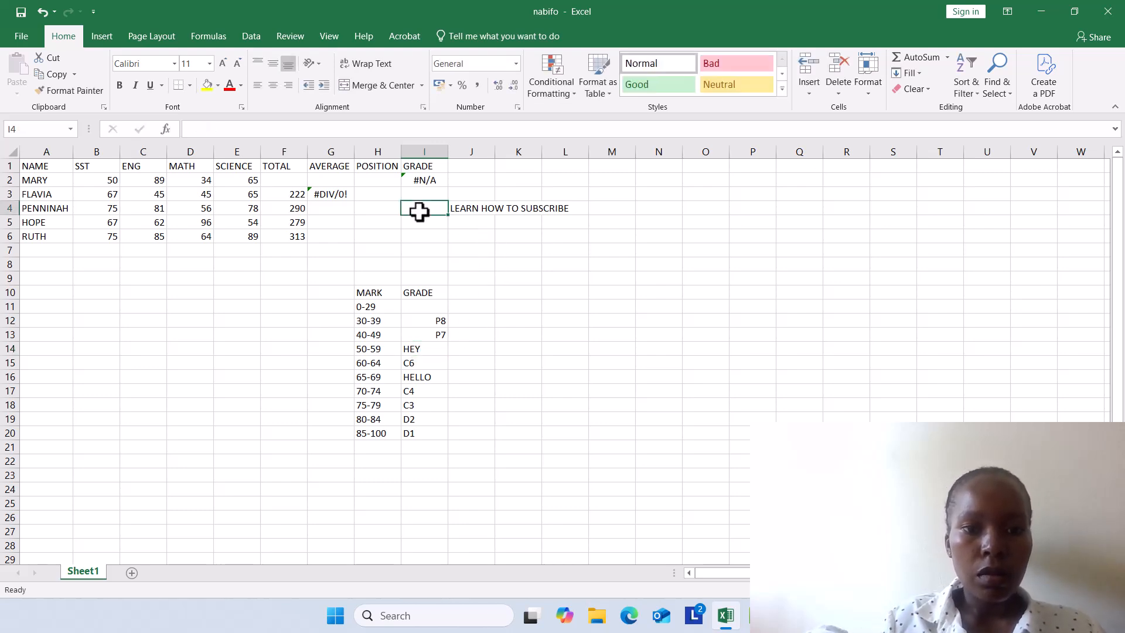
text(=)
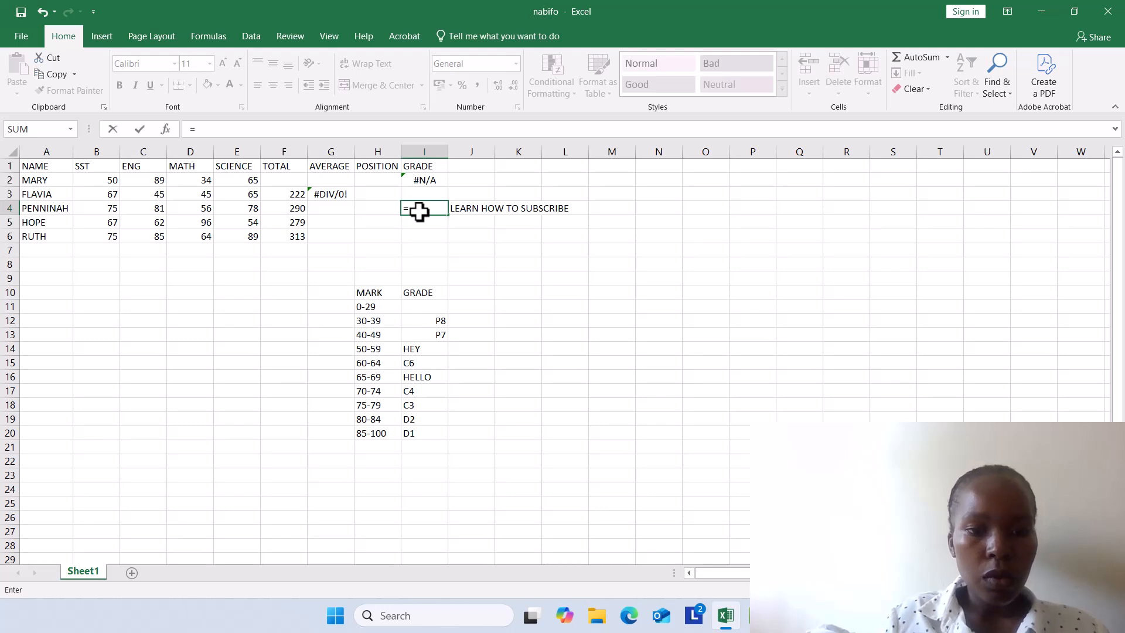
text(VLOOK)
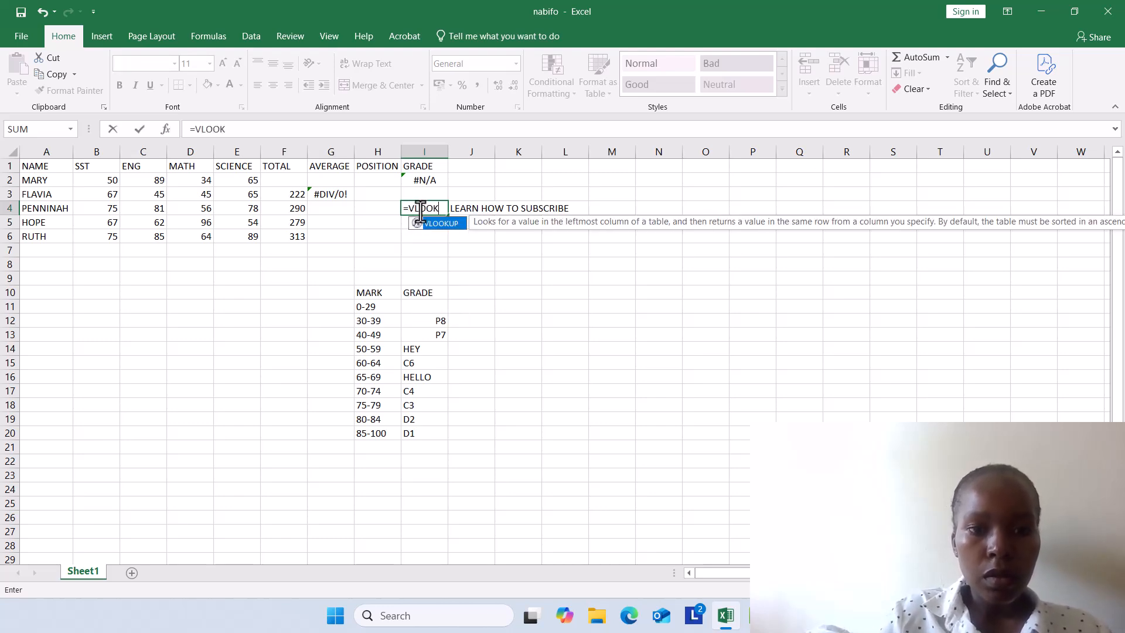
text(UP)
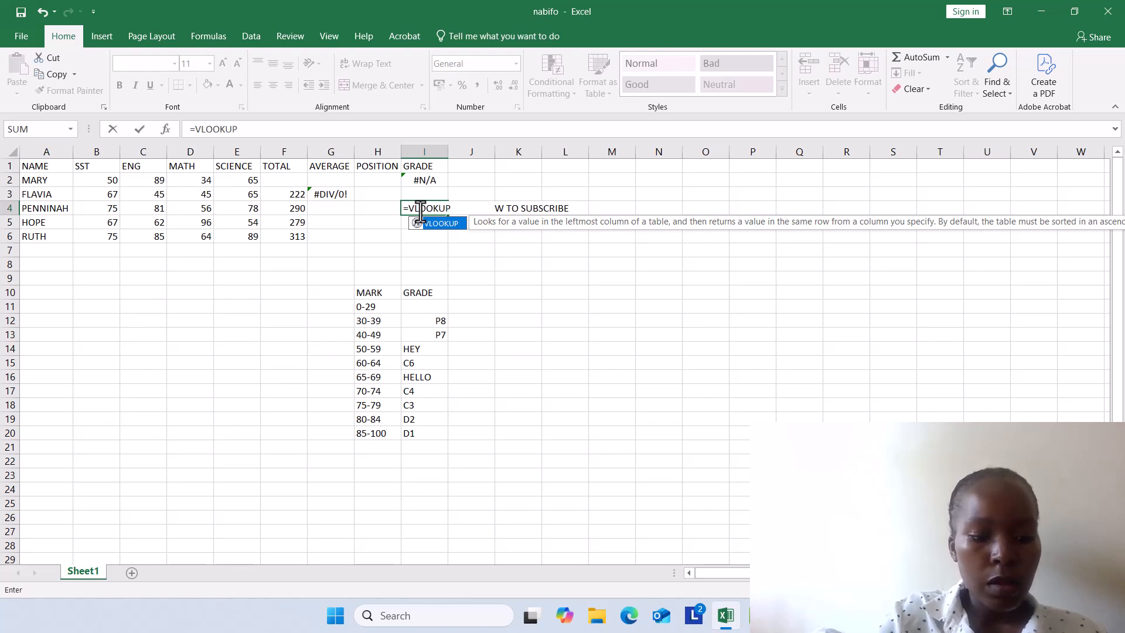
text(()
click(111, 182)
text(,)
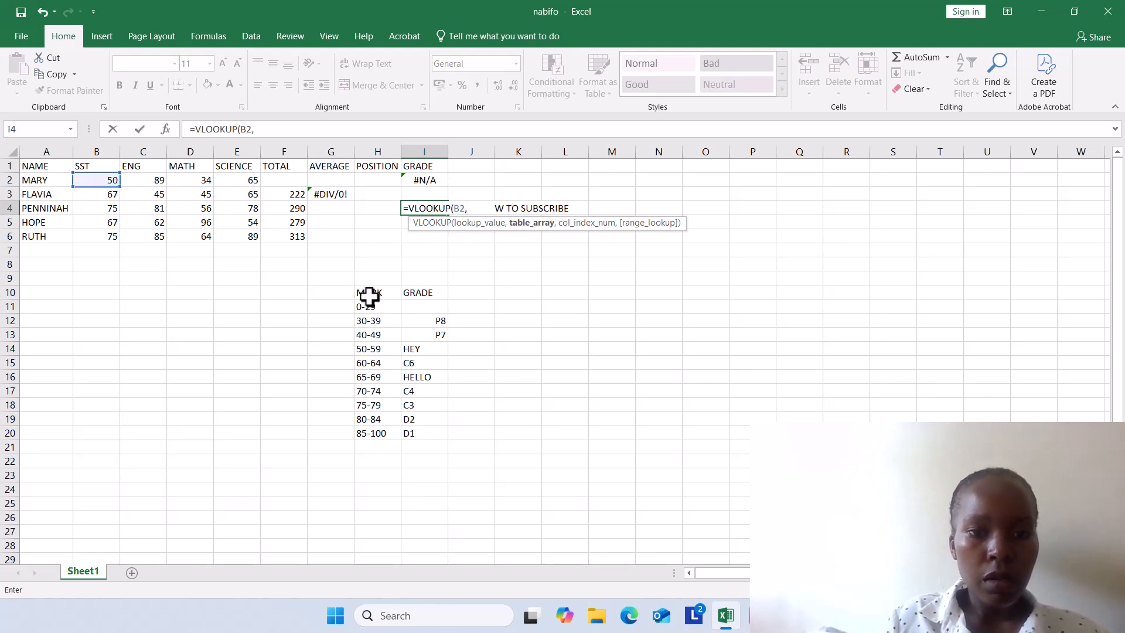
Step: Add the absolute table range $H$11:$I$20 to the VLOOKUP in I4 and enter the formula
drag(365, 309, 435, 433)
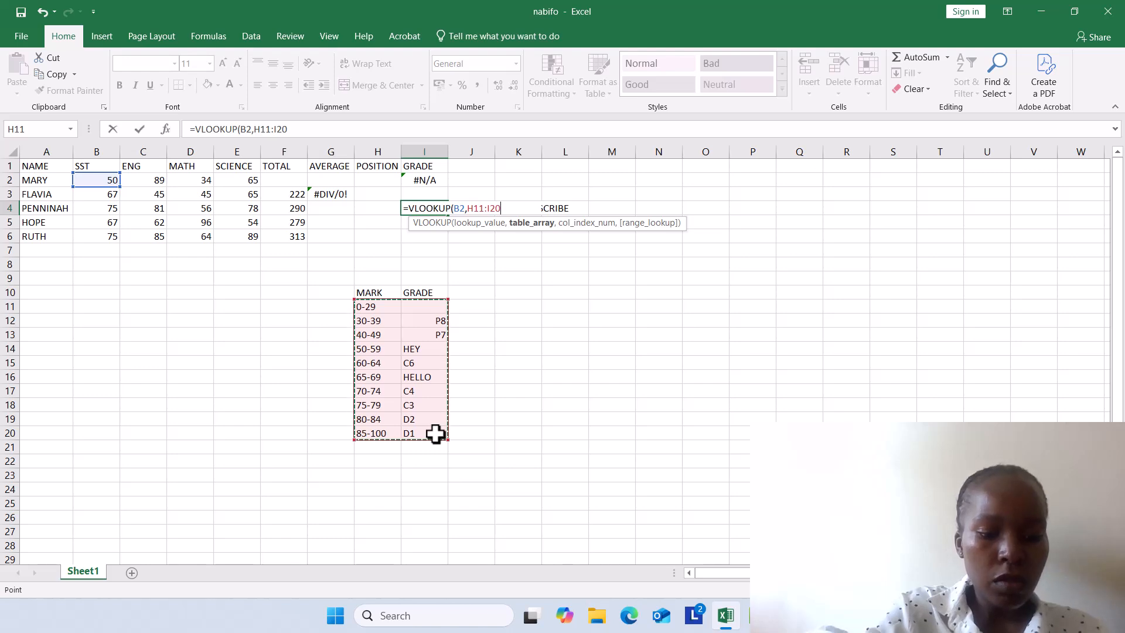
key(F4)
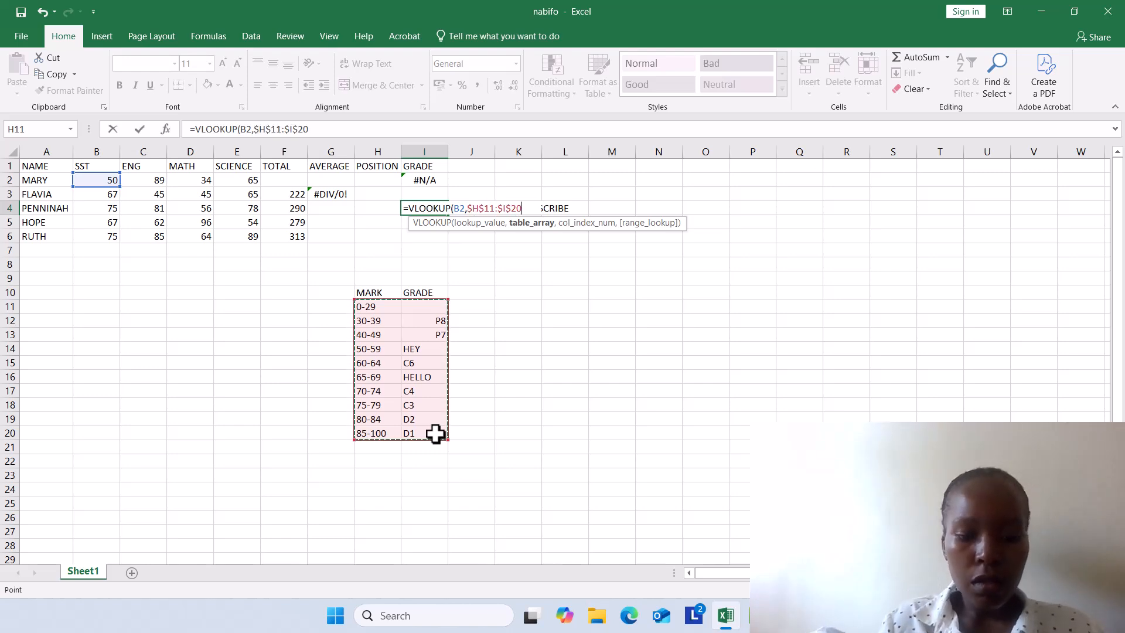
text(,2)
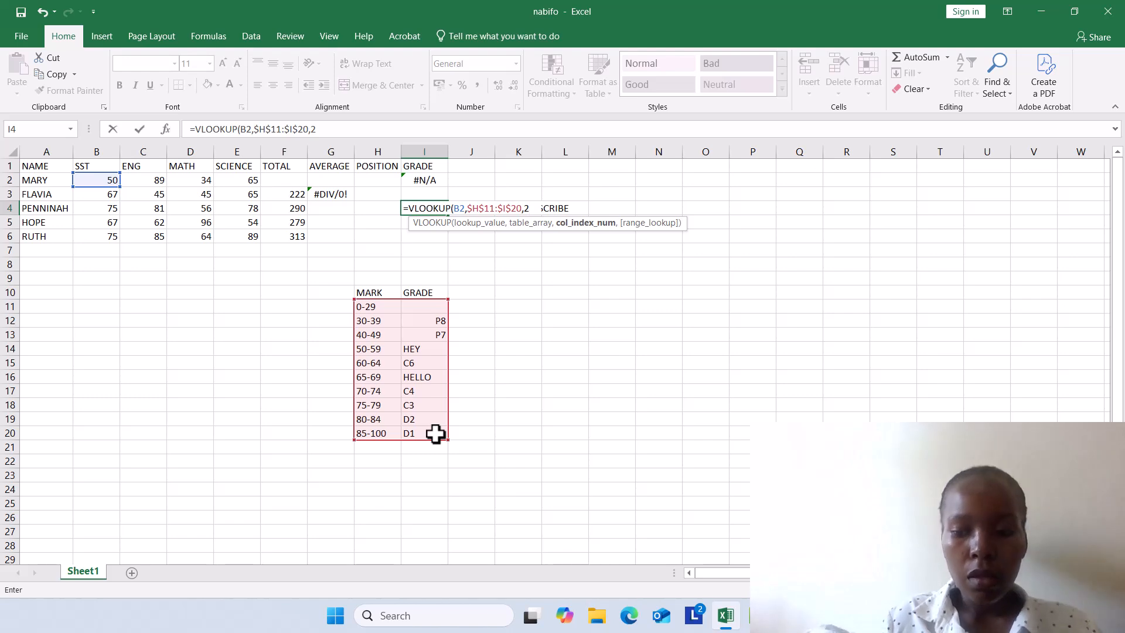
key(Return)
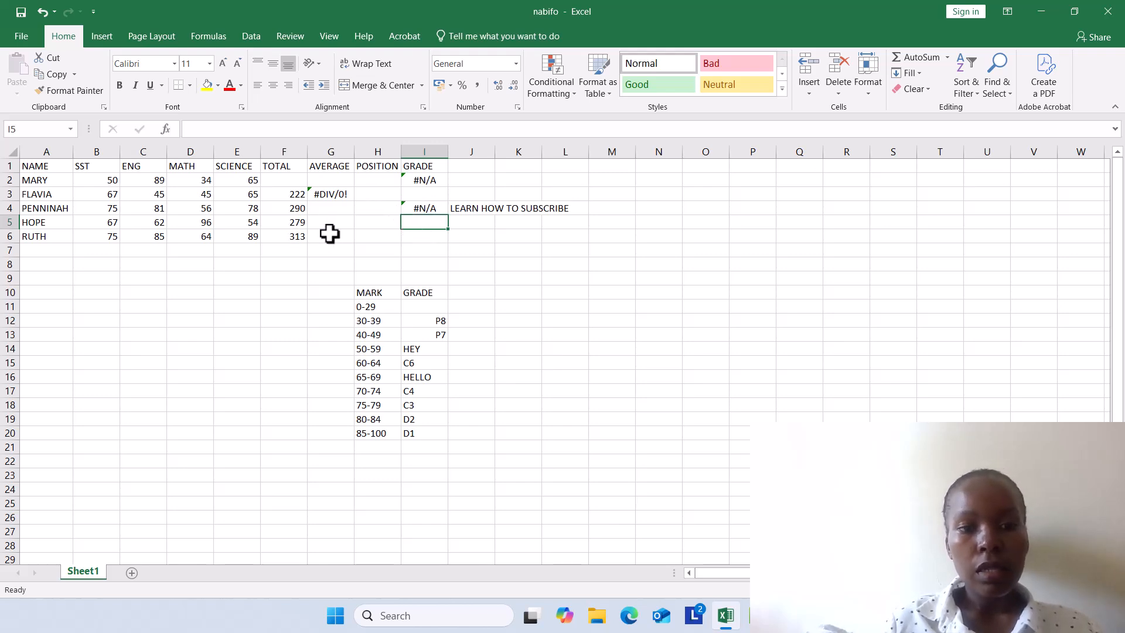
click(367, 202)
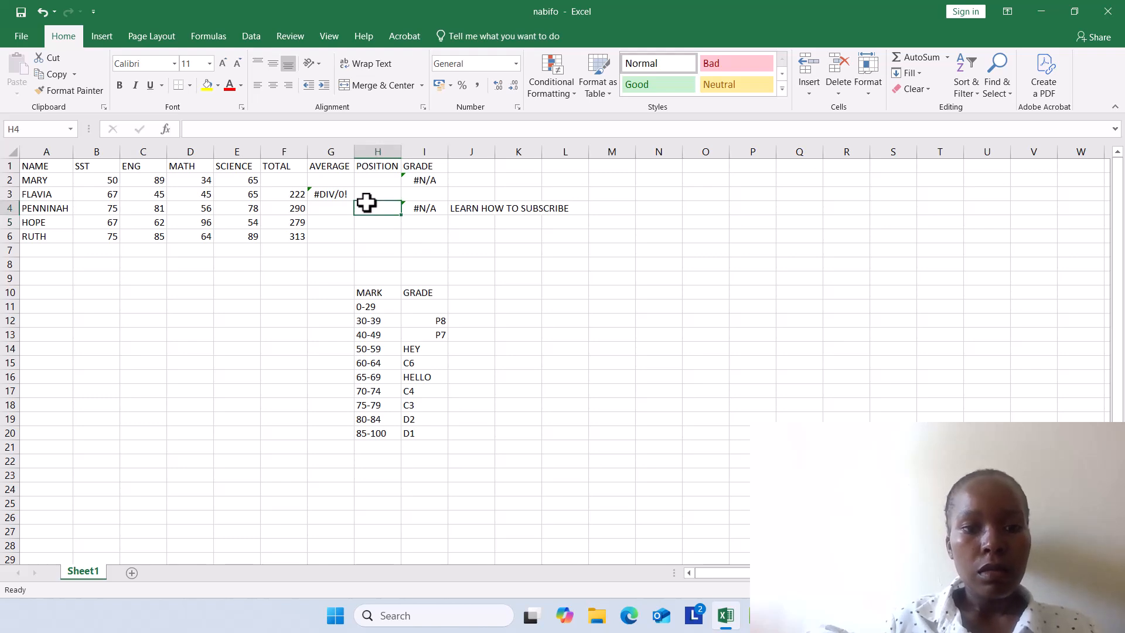